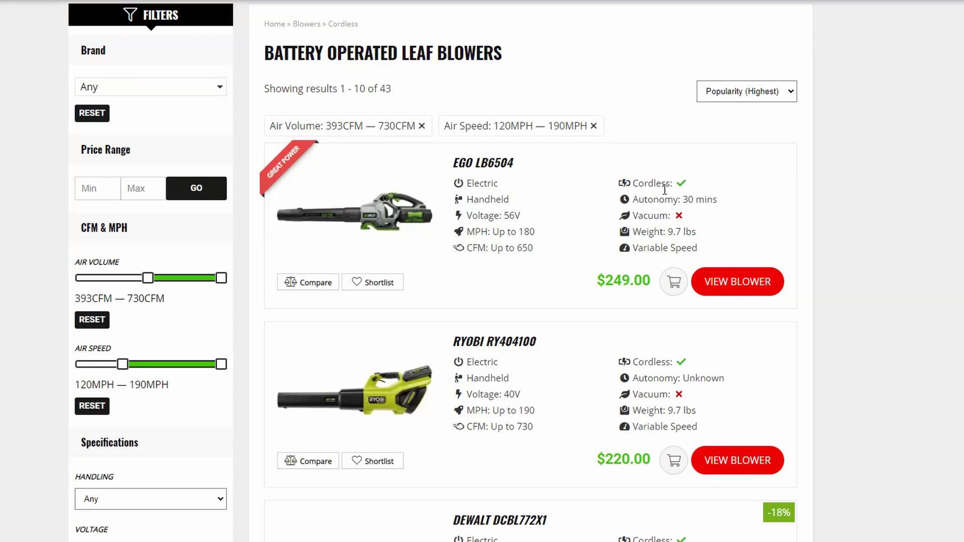
Highlight the EGO blower's claimed MPH and CFM, then read the Ryobi RY404100 chart's Highest and Average values.
drag(535, 234, 491, 231)
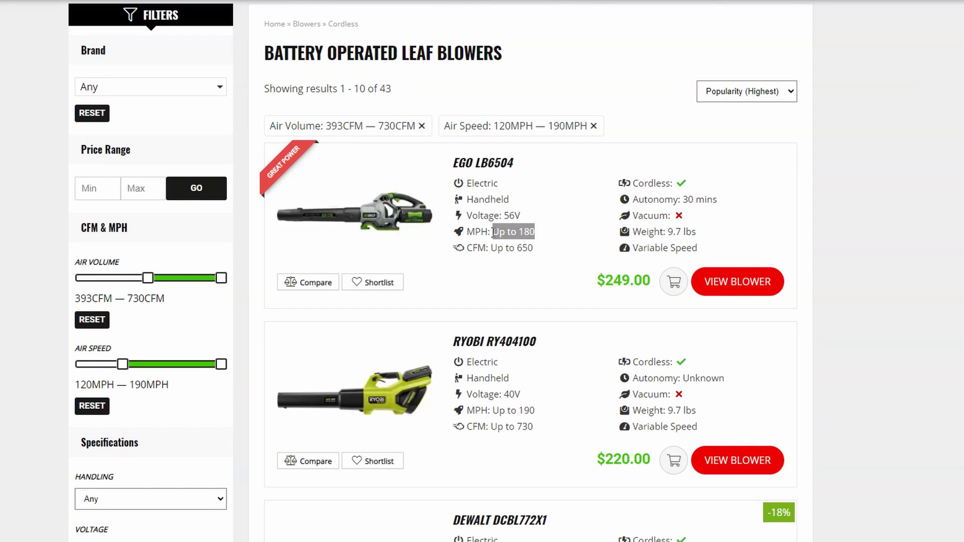
click(542, 254)
drag(543, 254, 467, 249)
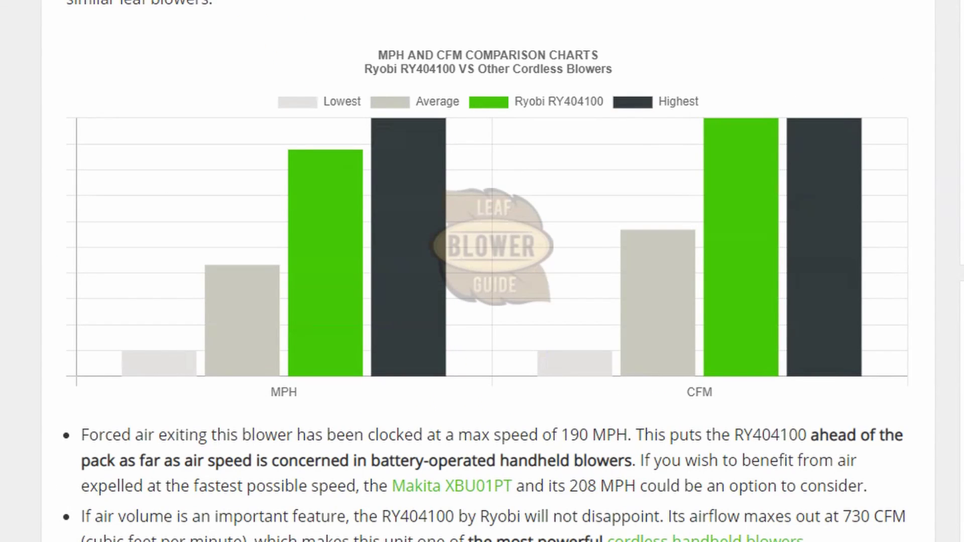
mouse_move(411, 209)
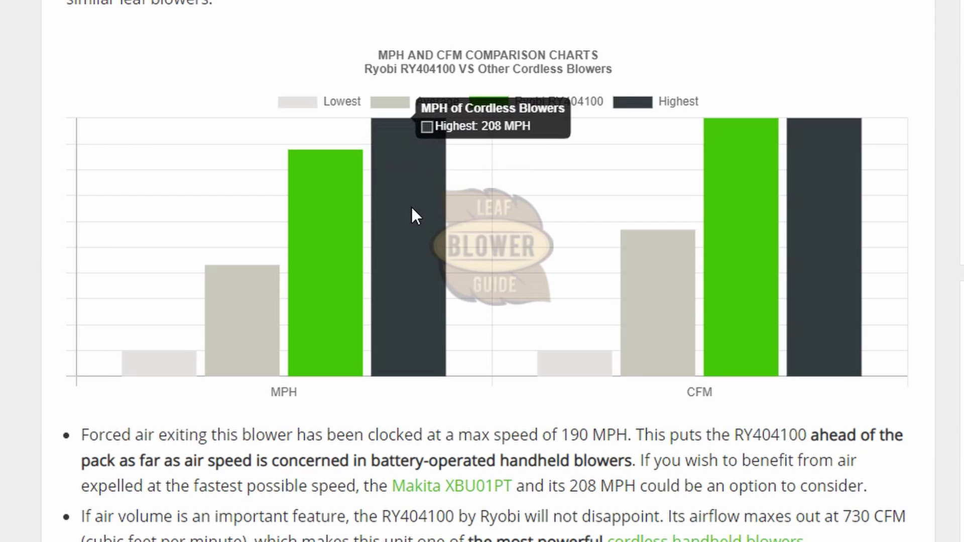
mouse_move(798, 302)
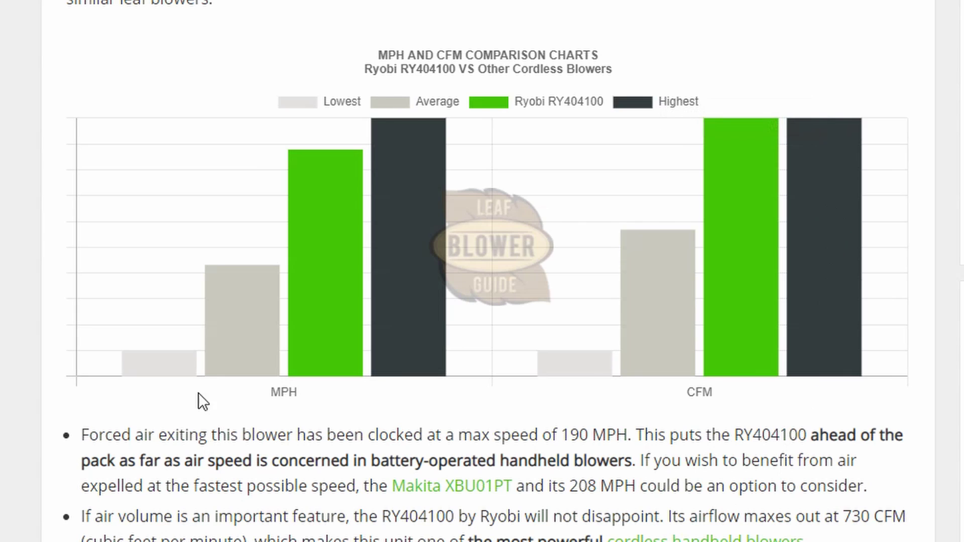
mouse_move(239, 312)
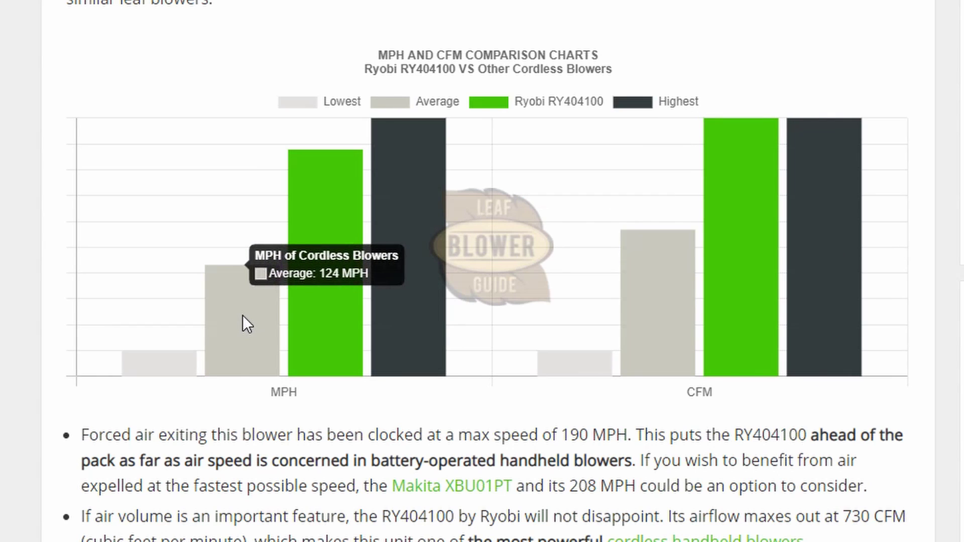
mouse_move(675, 321)
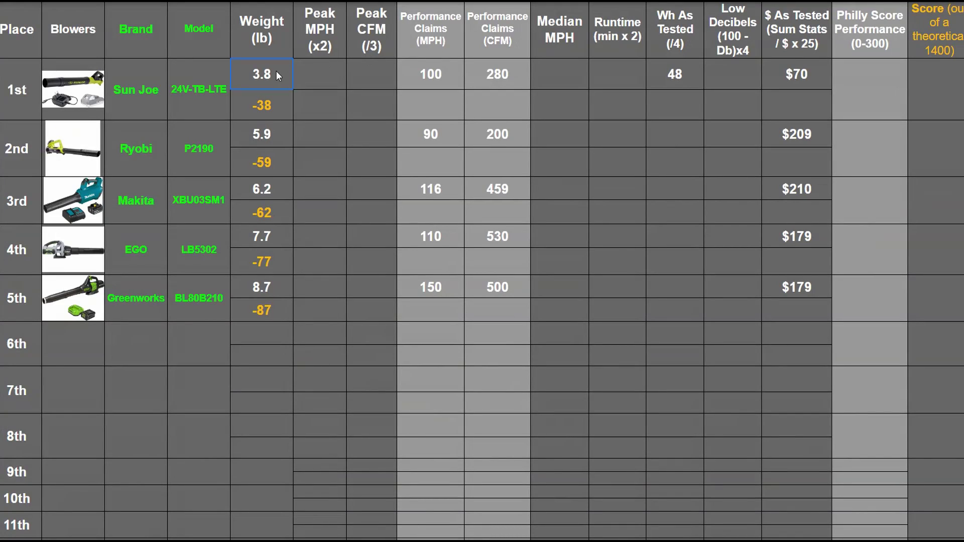
Enter 11 as the Sun Joe's Wh As Tested score below its 48 Wh value.
click(256, 117)
click(683, 81)
click(689, 110)
text(11)
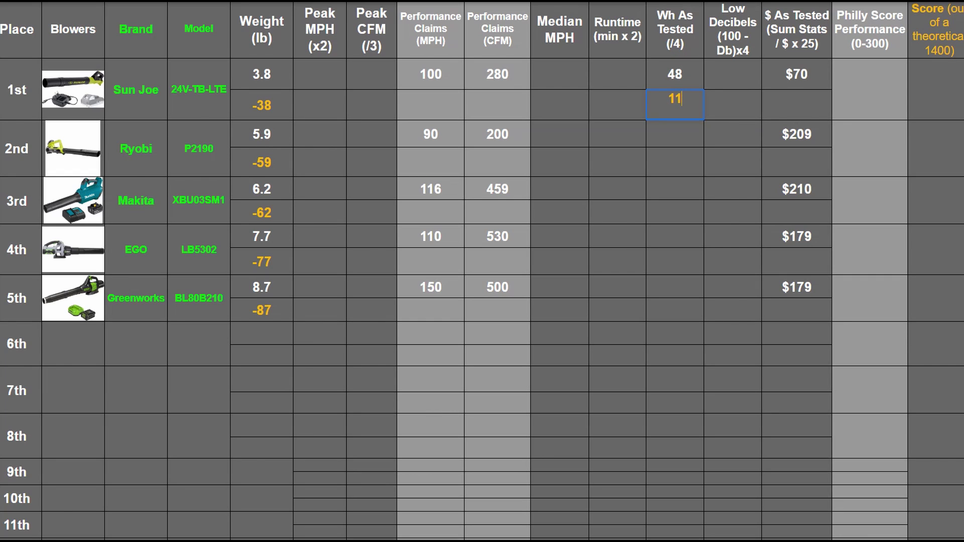
key(Return)
Select the Performance Claims columns and the Sun Joe's claimed CFM of 280.
drag(428, 39, 508, 45)
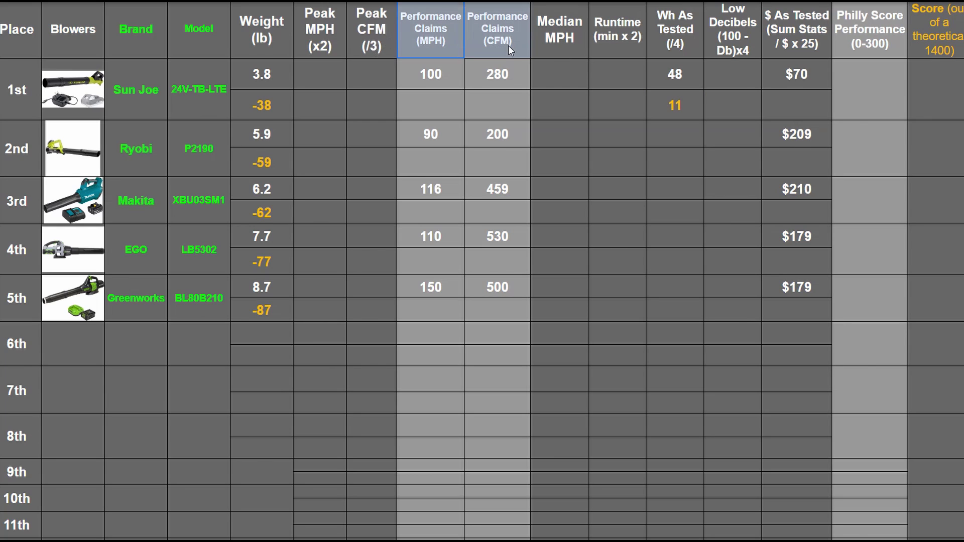
click(425, 73)
click(502, 84)
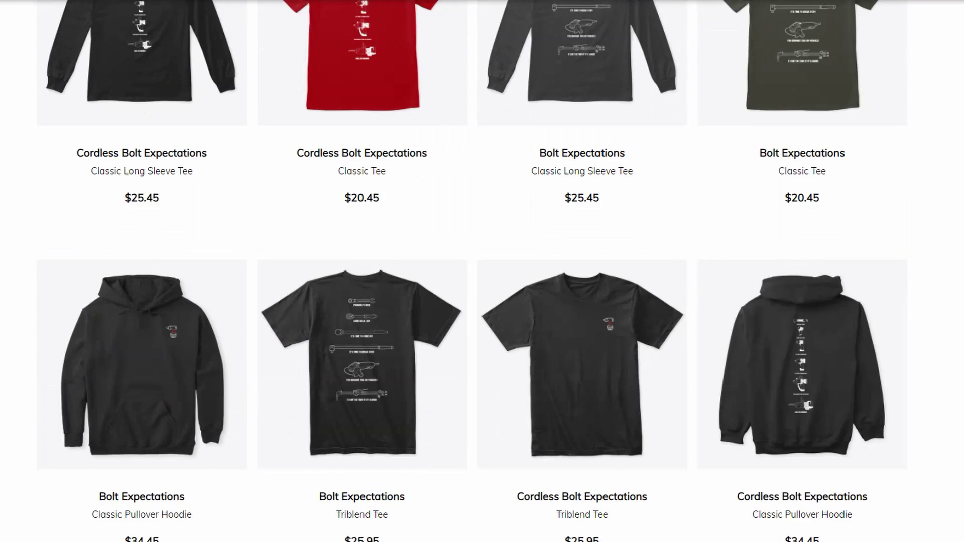
Scroll down through the Teespring store's Philly Fixed and Bolt Expectations apparel.
scroll(482, 271, down, 8)
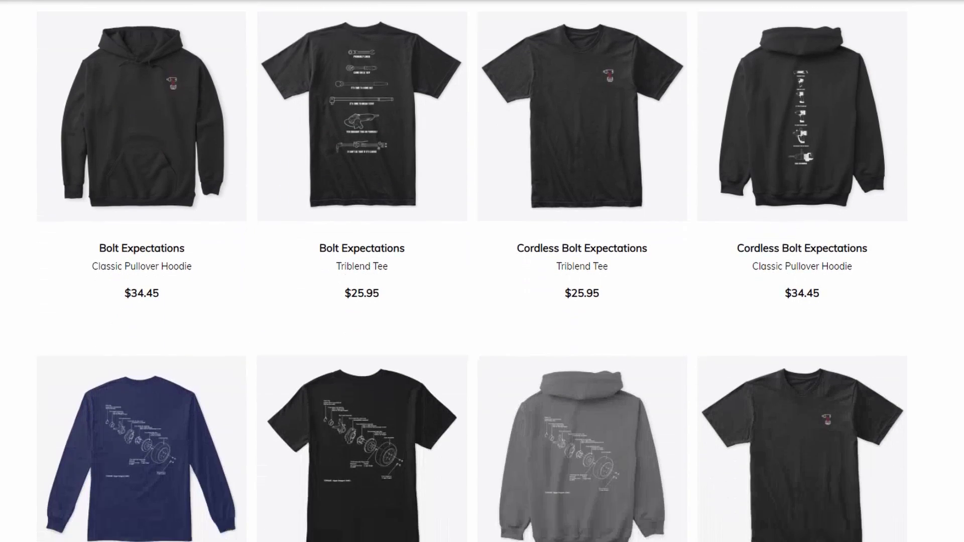
scroll(482, 271, down, 9)
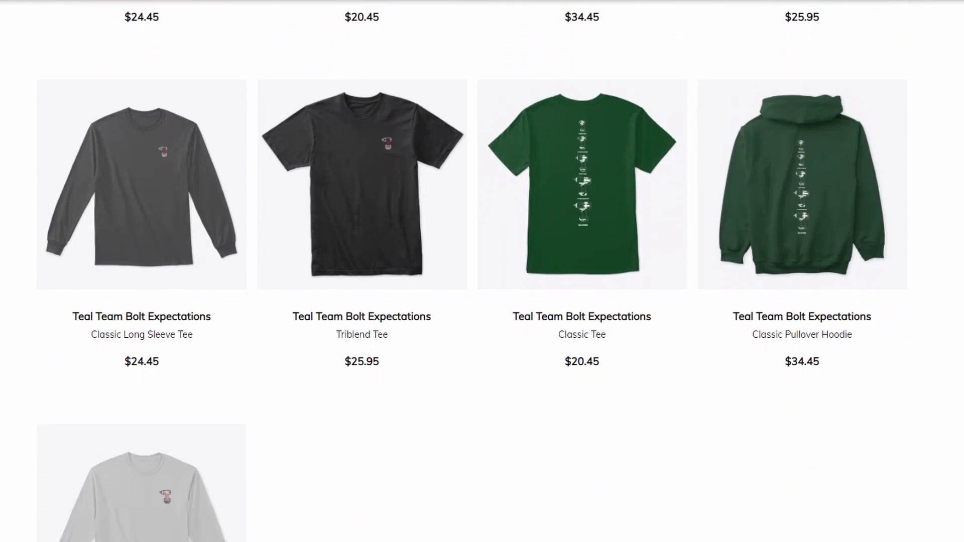
scroll(482, 271, down, 3)
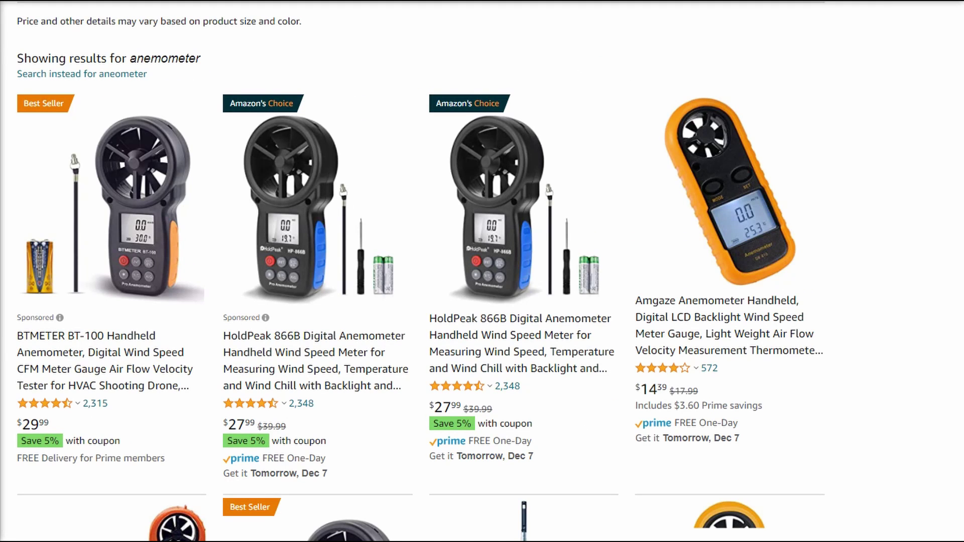
scroll(482, 271, down, 6)
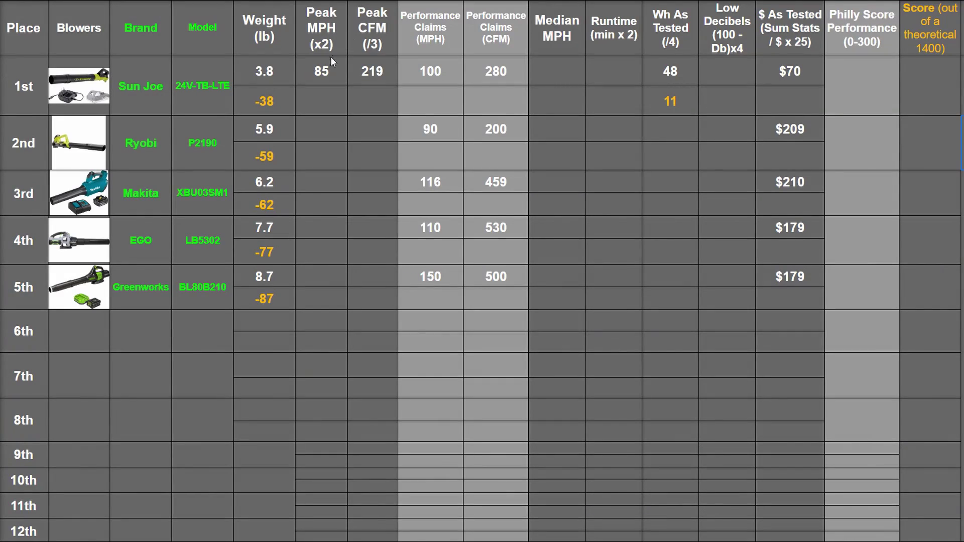
Enter Sun Joe's Peak MPH score 170 and Peak CFM score 73.
click(378, 74)
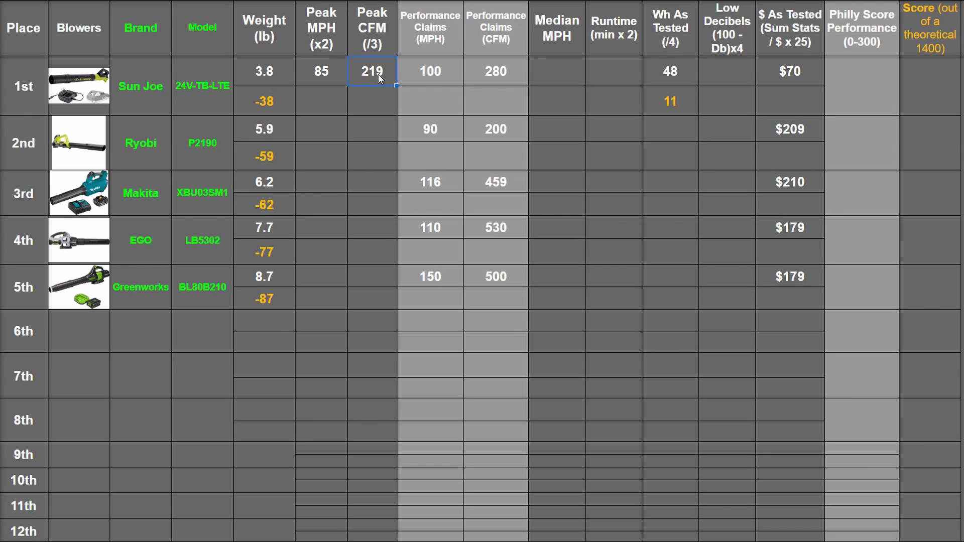
click(314, 103)
text(170)
key(Tab)
text(73)
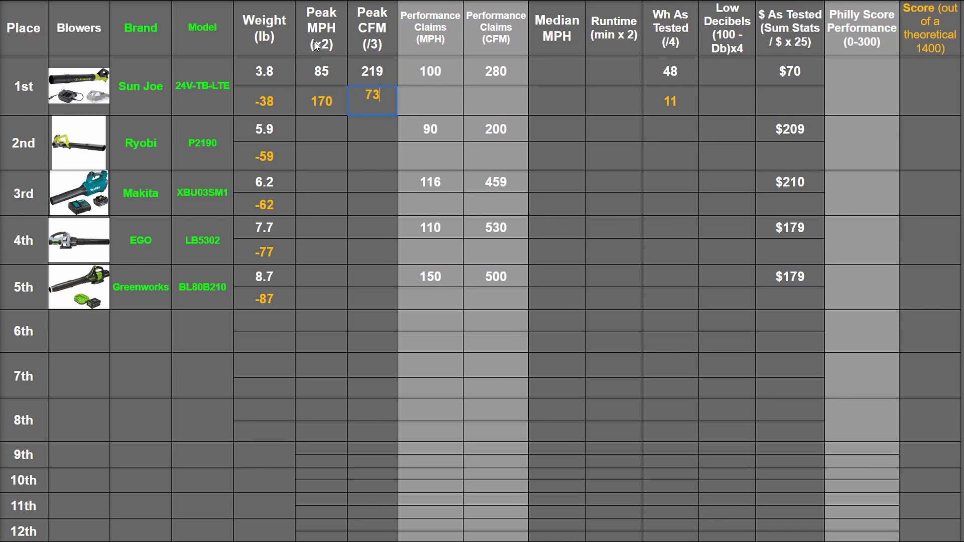
Enter Sun Joe's claimed MPH score 85 and claimed CFM score 78.
click(372, 45)
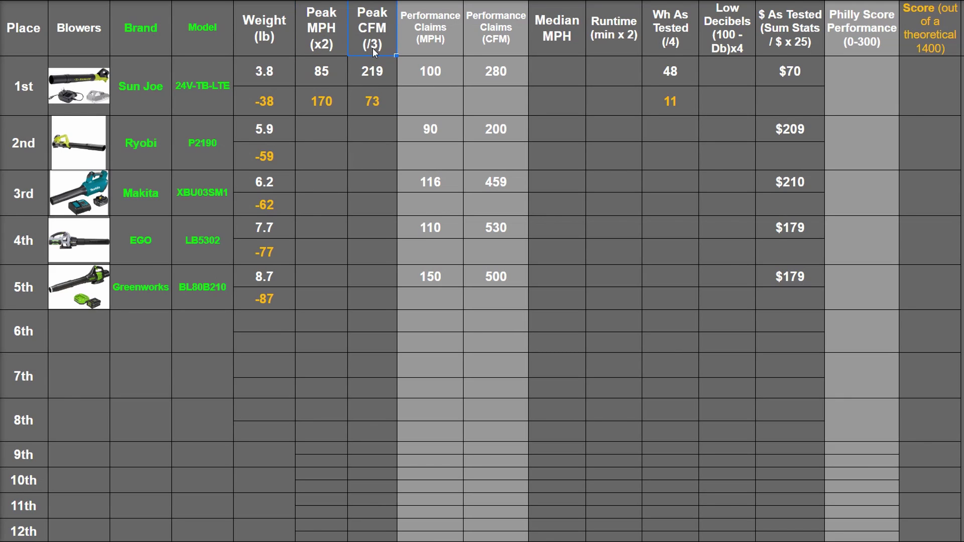
drag(330, 39, 501, 41)
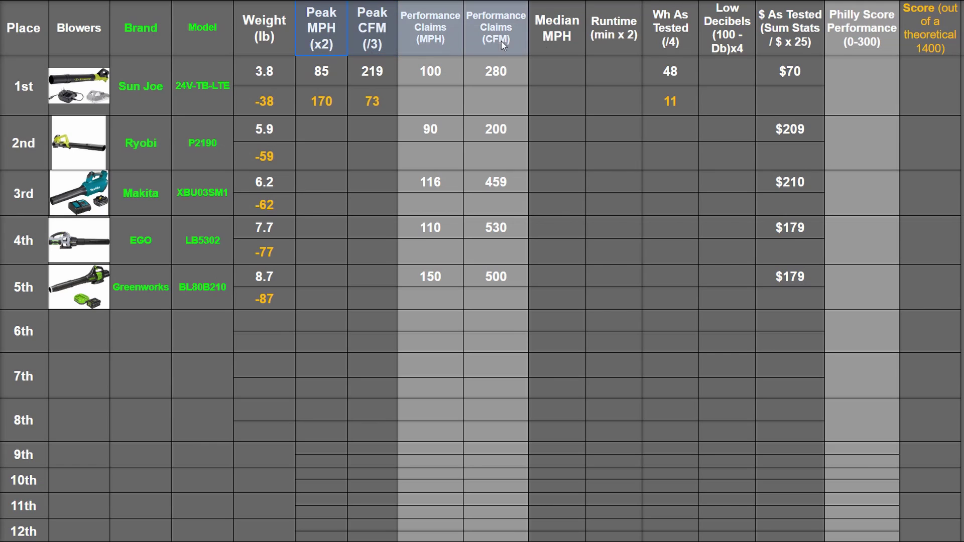
shift+click(917, 46)
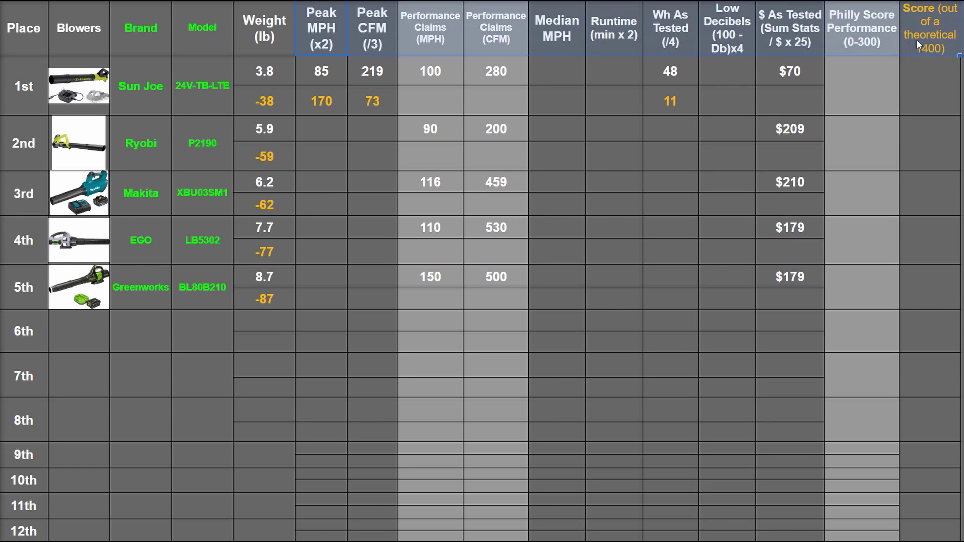
click(322, 102)
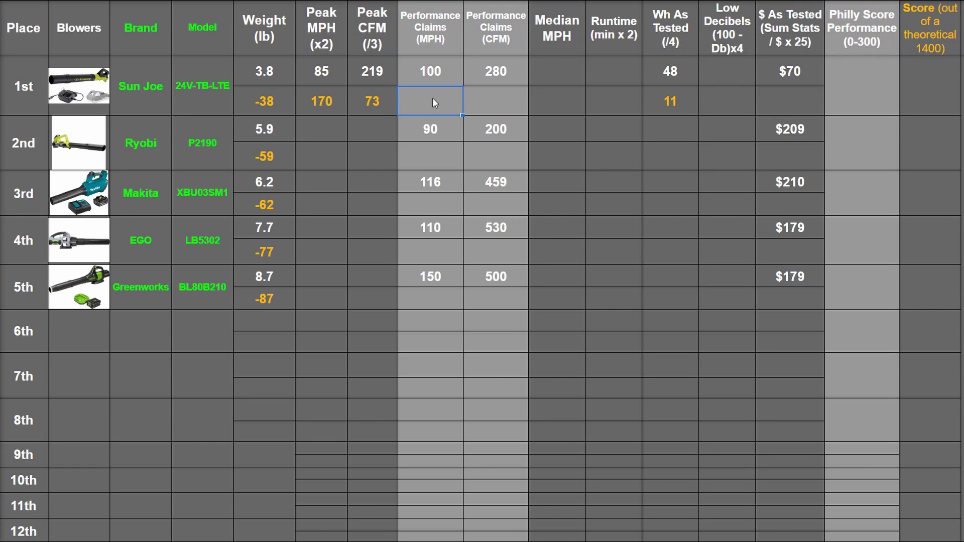
text(85)
key(Tab)
text(78)
key(Tab)
Review the Performance Claims columns and Sun Joe's new 78 claimed CFM score.
click(483, 70)
click(430, 43)
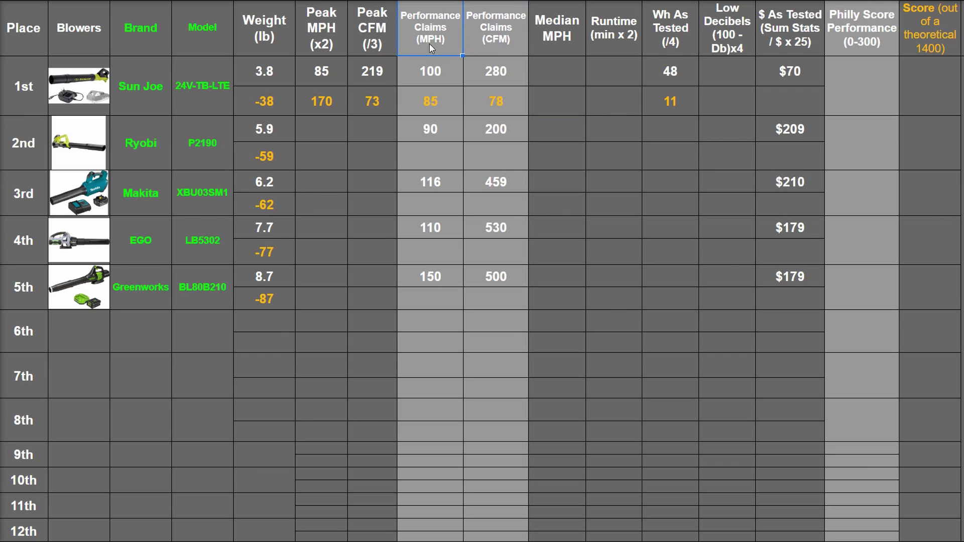
click(498, 45)
click(438, 103)
click(493, 101)
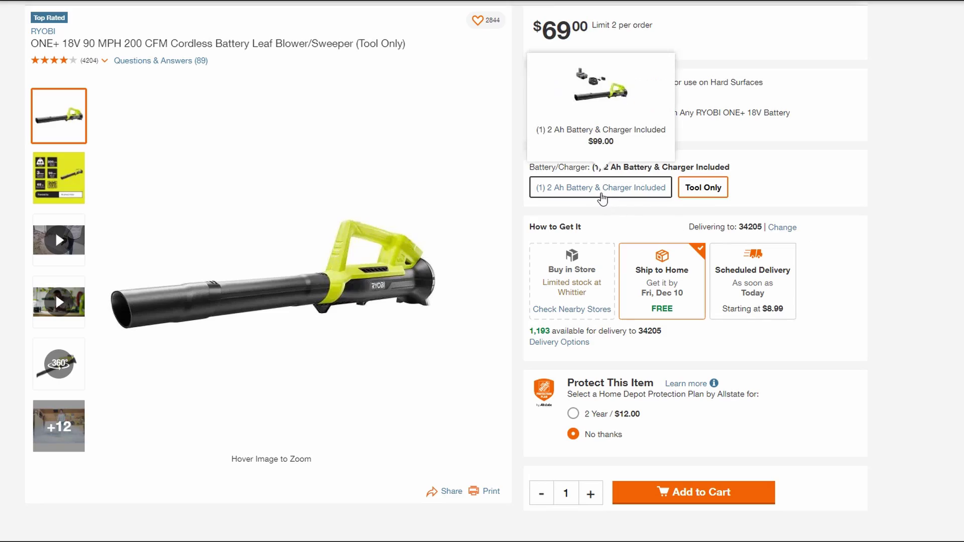
Choose the Ryobi kit with a 2 Ah battery and charger, priced $99.
click(602, 194)
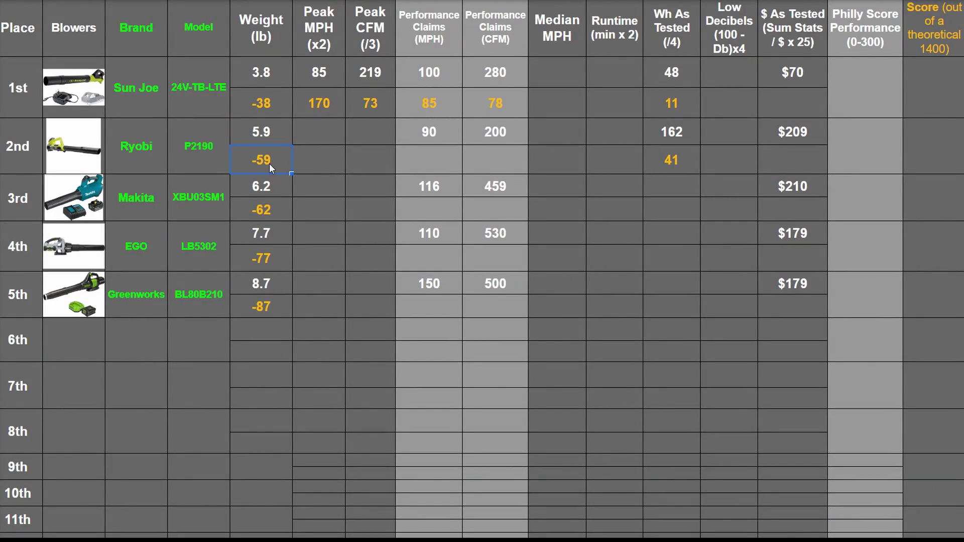
Review Ryobi's row: $209 price, Runtime and Philly Score cells, and claimed 90 MPH and 200 CFM.
click(784, 136)
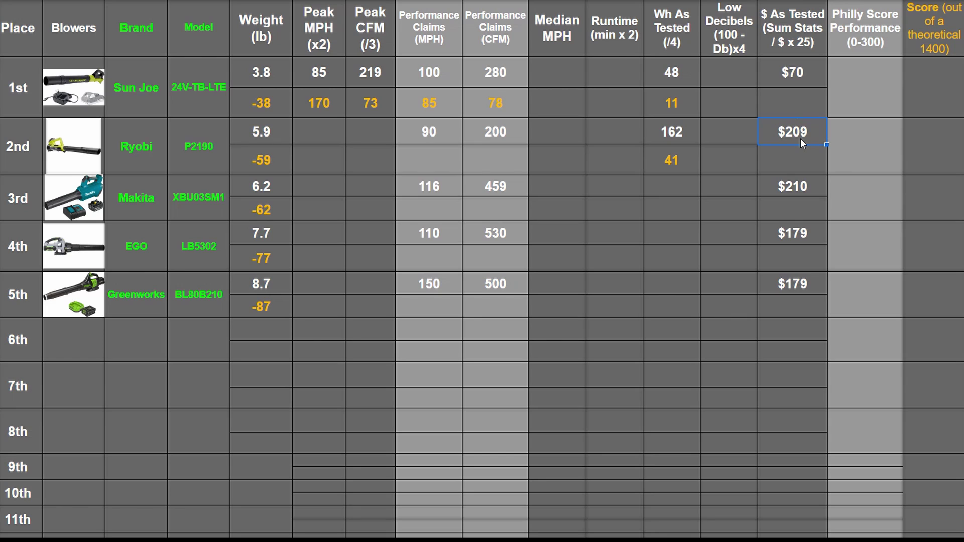
click(621, 135)
click(615, 44)
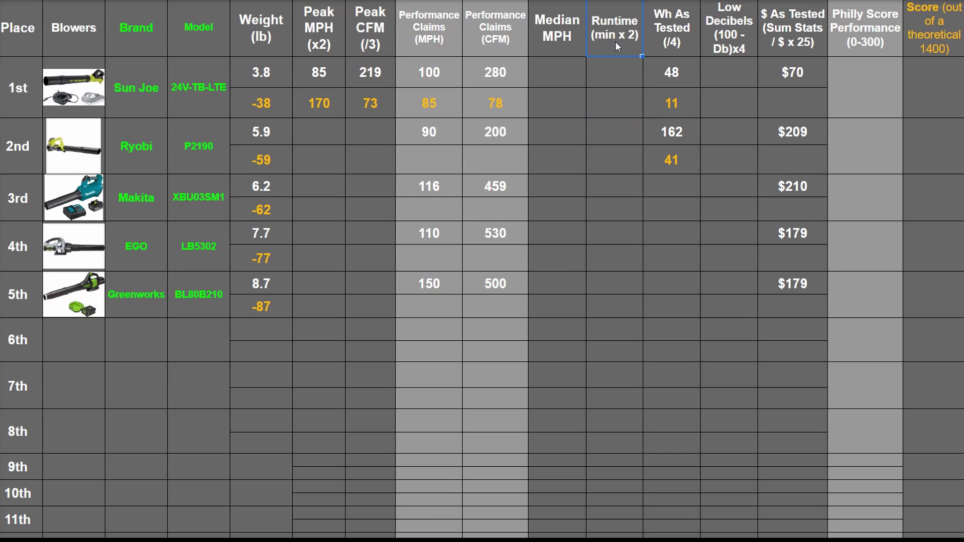
click(625, 130)
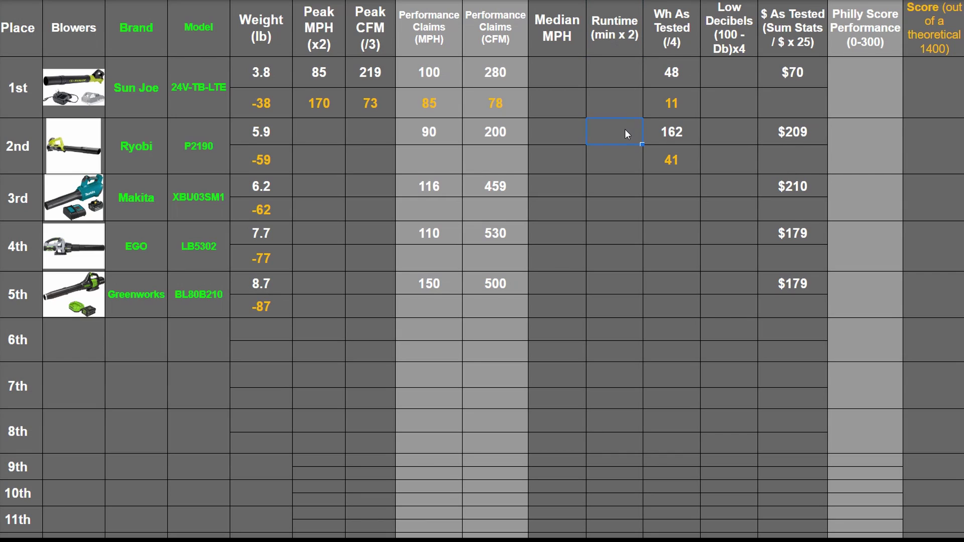
click(861, 139)
click(858, 39)
click(856, 151)
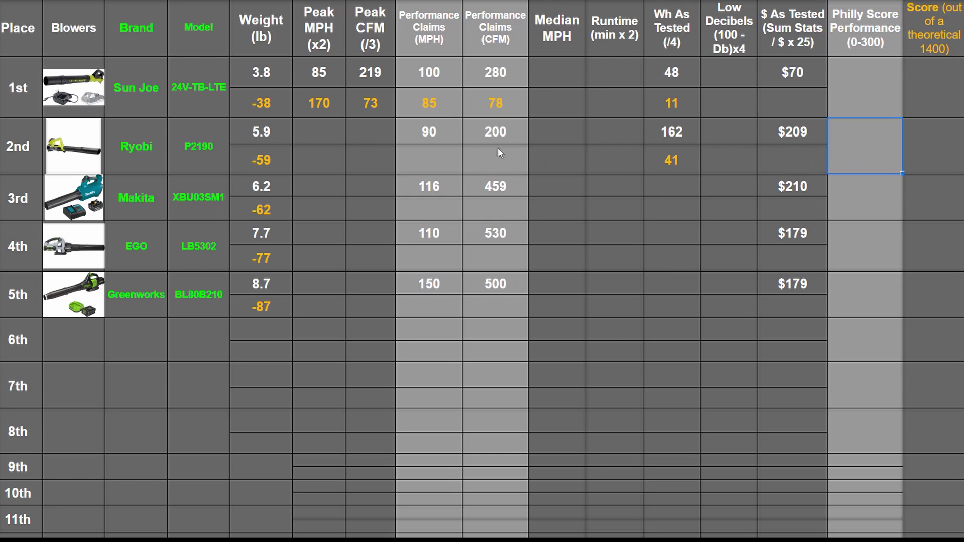
click(436, 135)
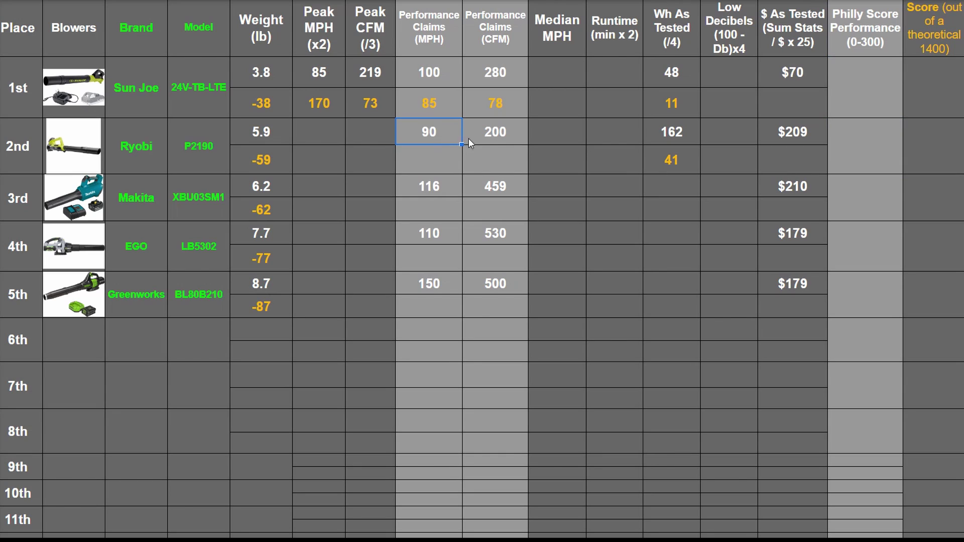
shift+click(496, 134)
click(505, 74)
click(441, 73)
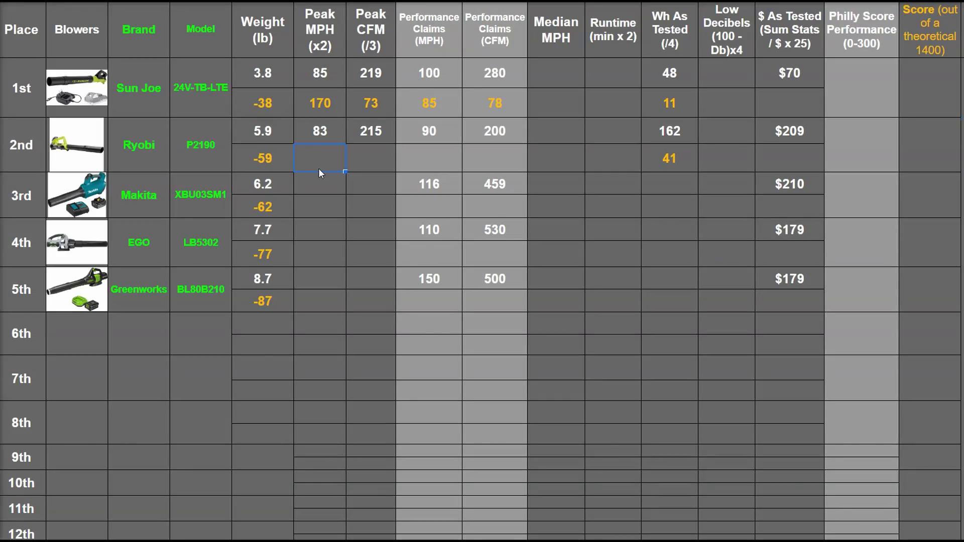
Fill Ryobi's score row with 166, 72, 94 and 108, then select the two claims scores.
text(166)
key(Tab)
text(72)
key(Tab)
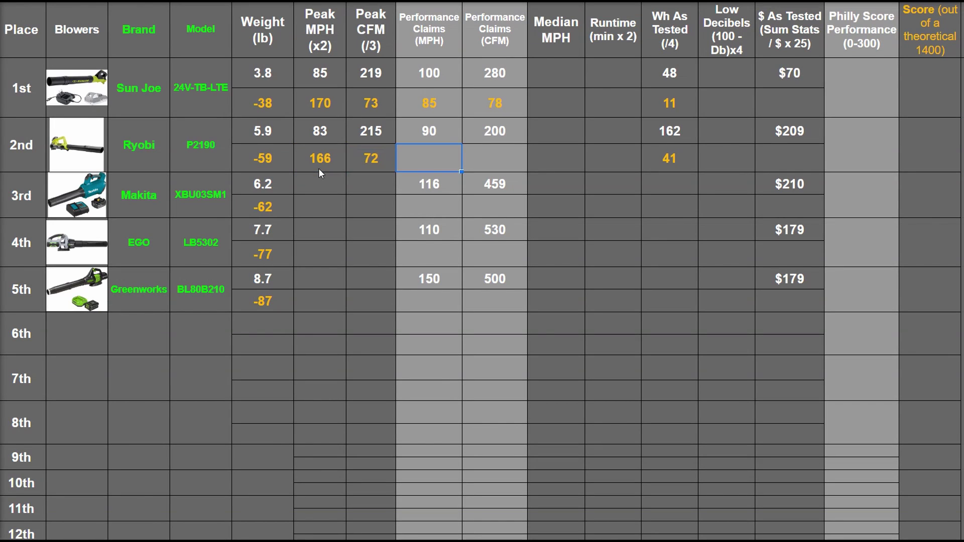
text(94)
key(Tab)
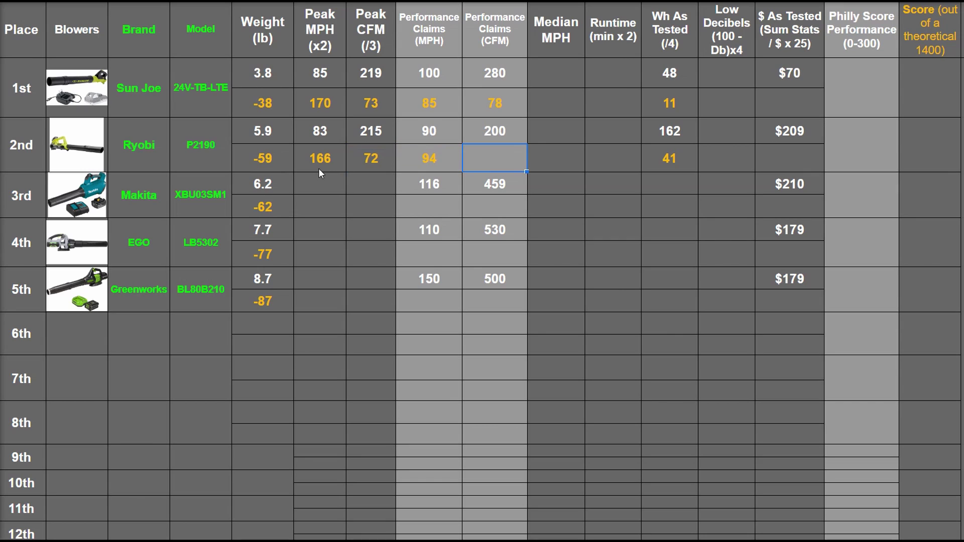
text(106)
click(481, 164)
click(452, 160)
drag(506, 161, 423, 169)
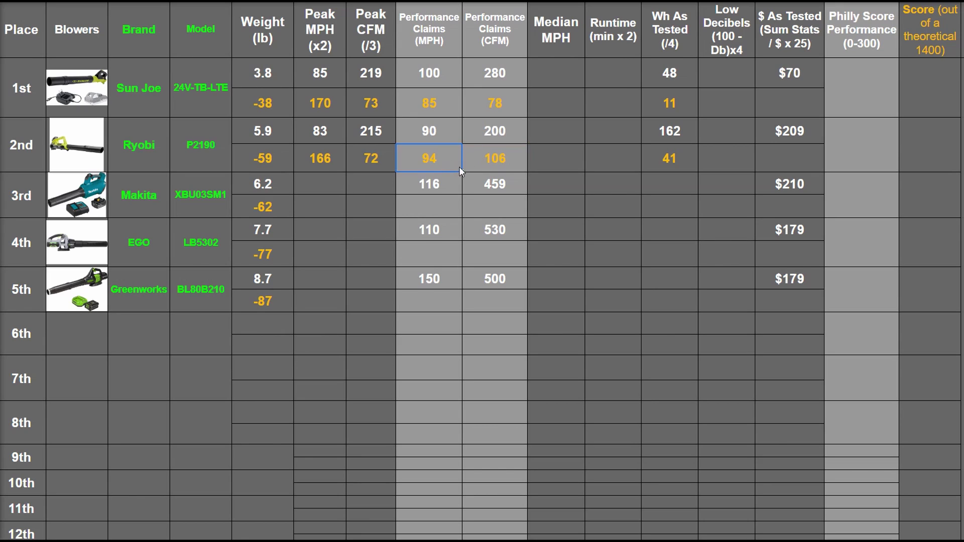
click(502, 163)
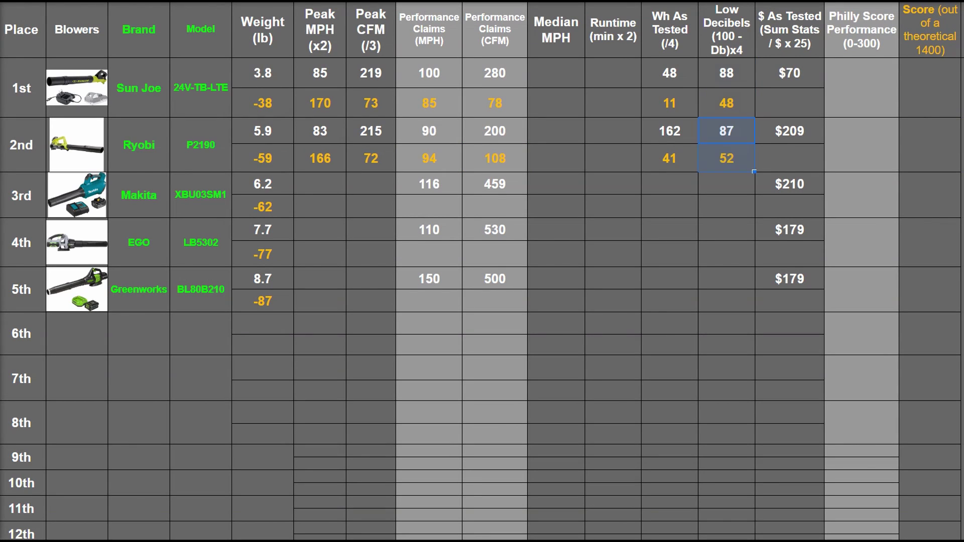
Check the Low Decibels cells: Ryobi's 87 and 52, Sun Joe's 88 and 48.
click(728, 130)
click(735, 79)
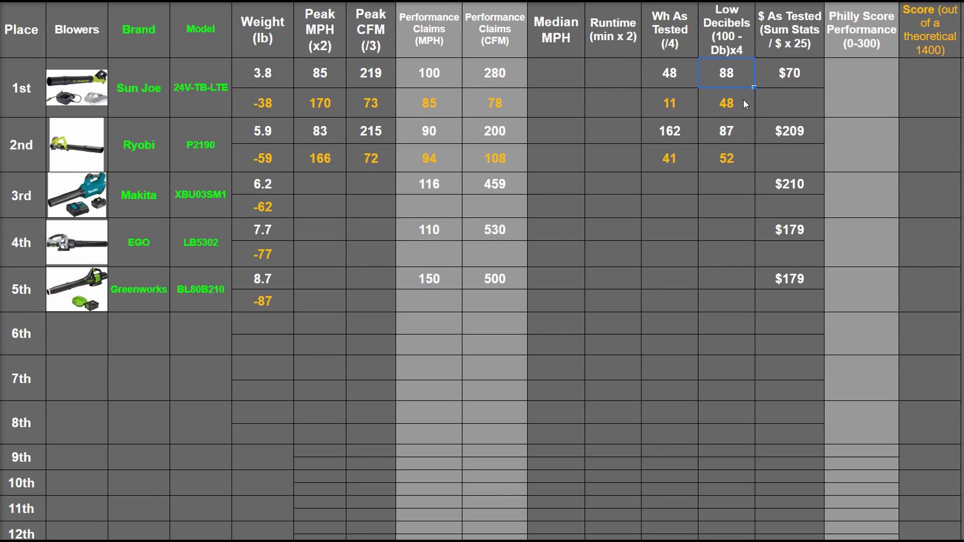
click(743, 102)
click(733, 163)
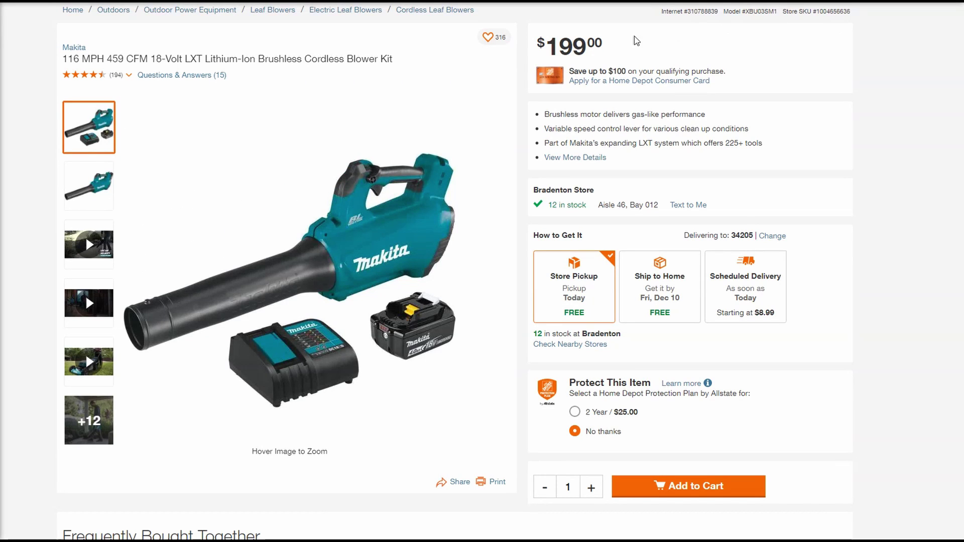
drag(608, 44, 546, 55)
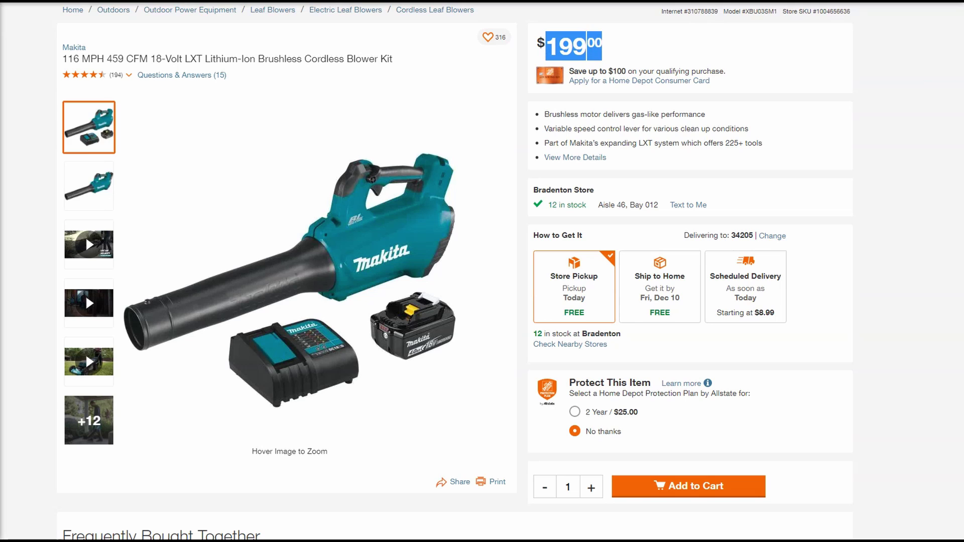
click(861, 69)
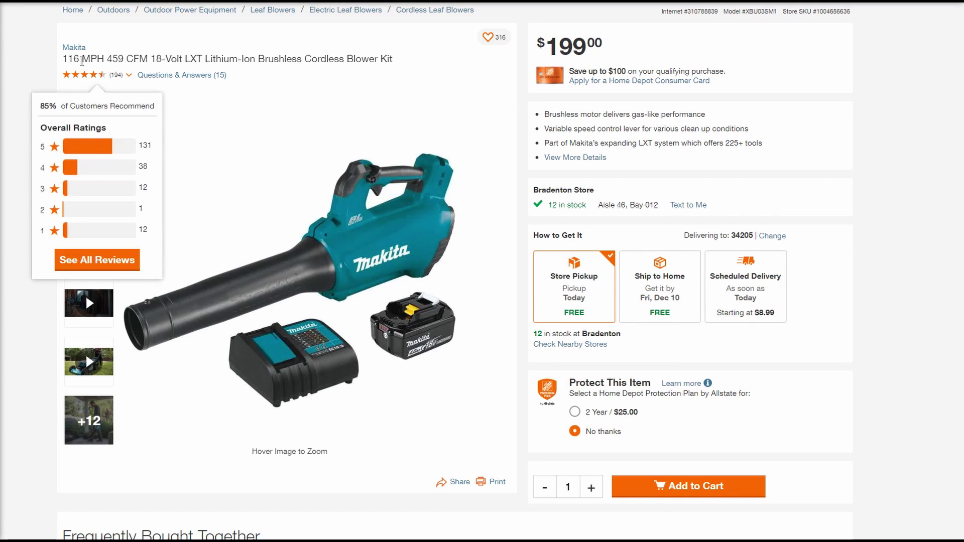
click(89, 421)
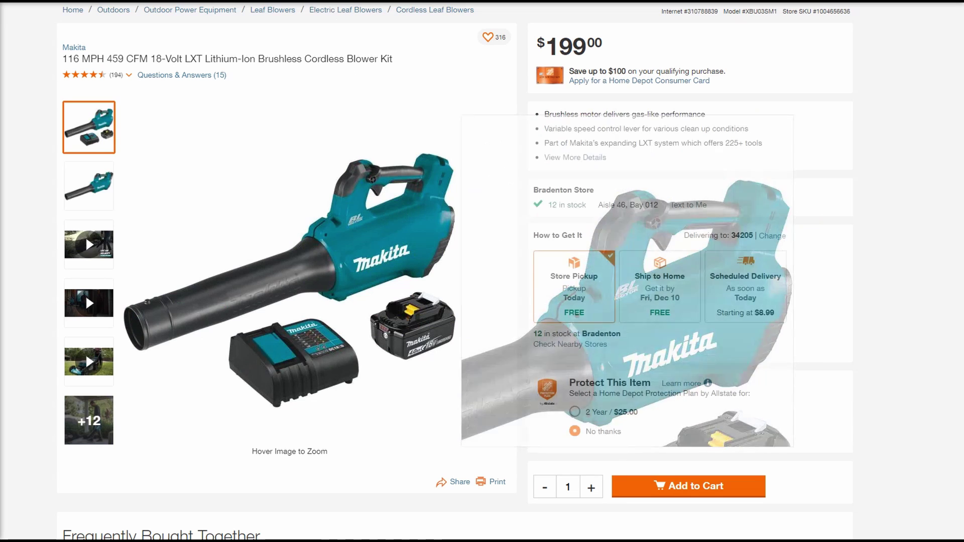
drag(62, 59, 147, 59)
mouse_move(98, 75)
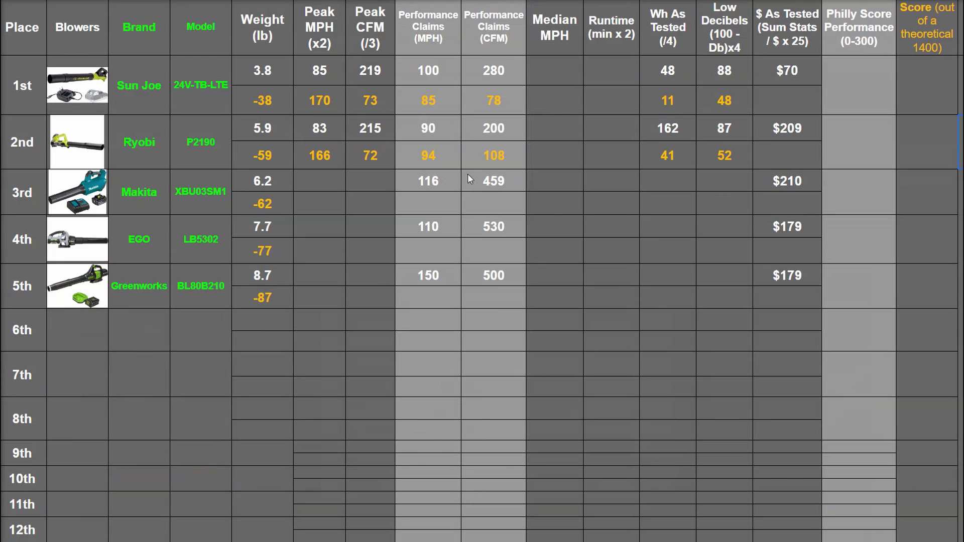
click(456, 180)
Compare Makita's 116 MPH and 459 CFM claims and -62 weight score with Ryobi's figures.
click(495, 180)
click(457, 177)
click(441, 129)
click(488, 180)
click(280, 201)
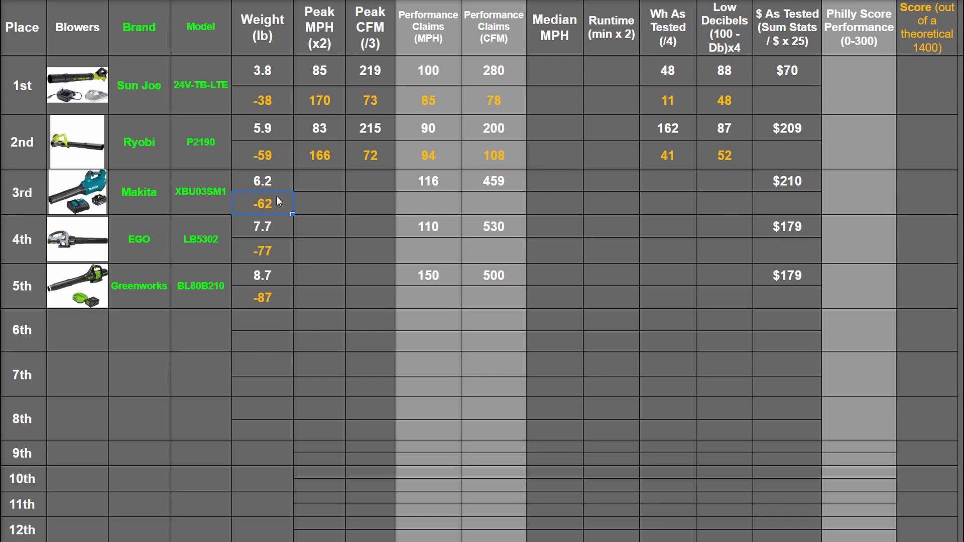
click(272, 131)
click(272, 162)
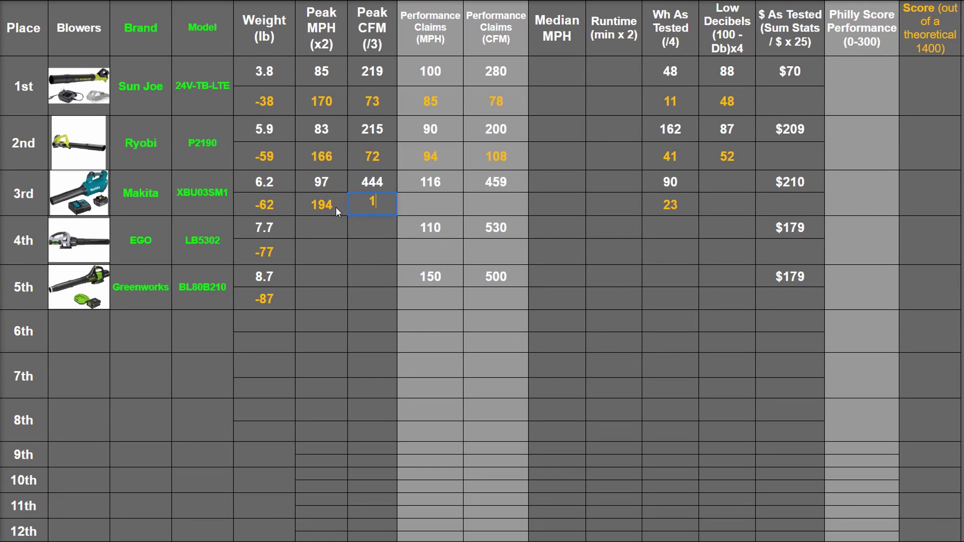
Enter Makita's scores 194 and 148 for peaks, and 84 and 97 for claims.
key(Tab)
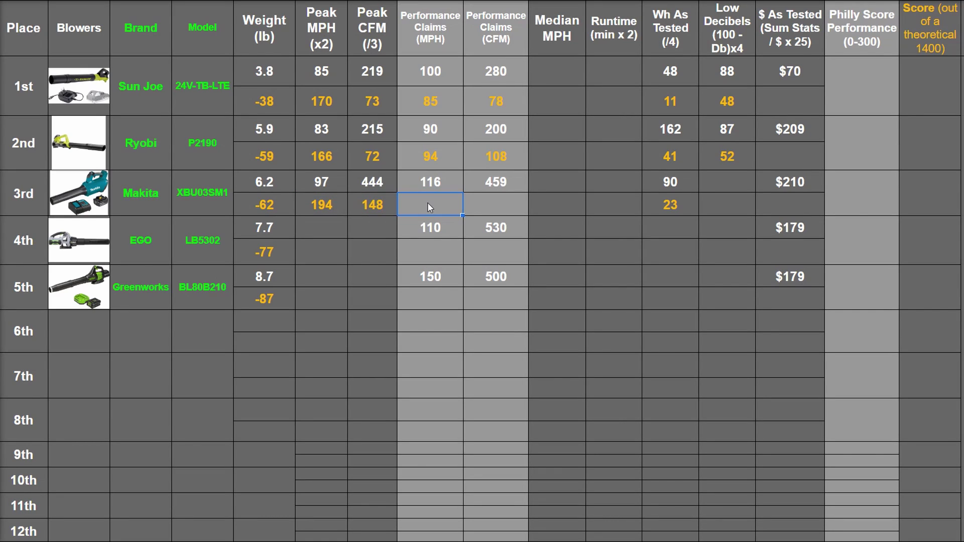
text(94)
key(Tab)
text(97)
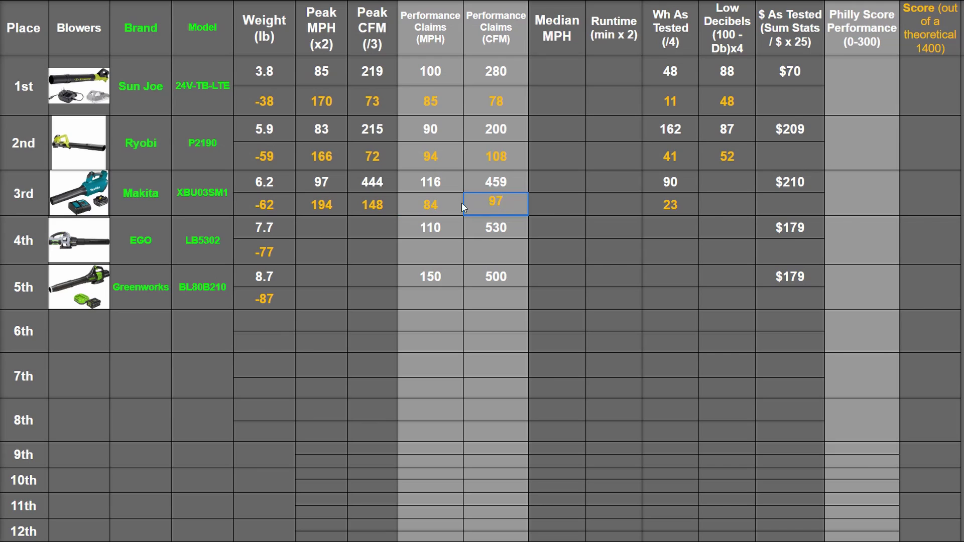
click(507, 181)
click(445, 191)
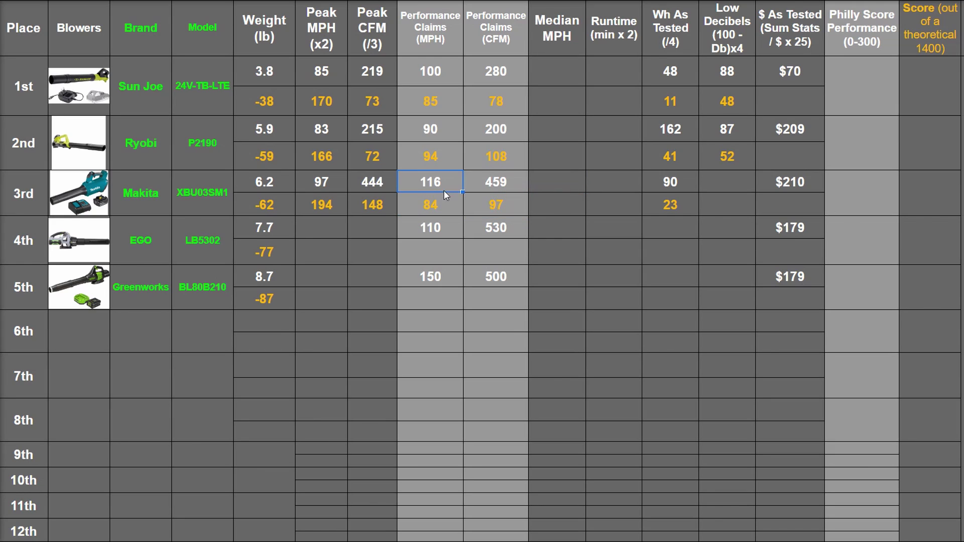
drag(441, 210, 432, 182)
Record Makita's Low Decibels reading of 89 with a score of 44.
click(717, 184)
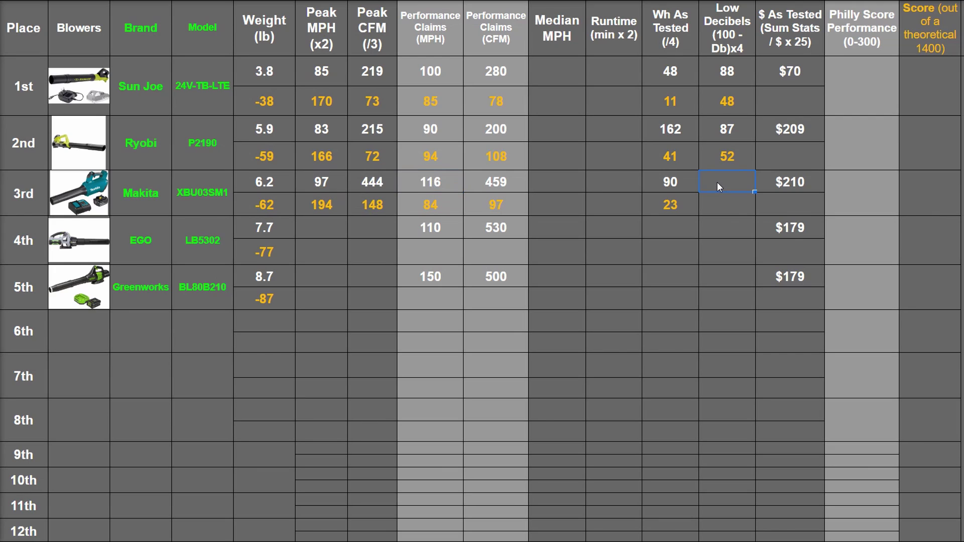
text(89)
key(Tab)
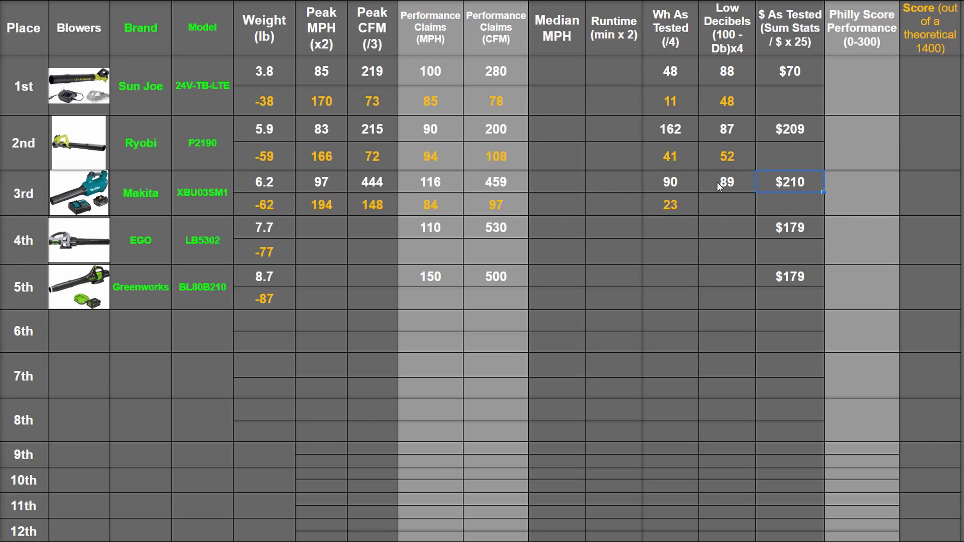
key(Left)
key(Down)
text(44)
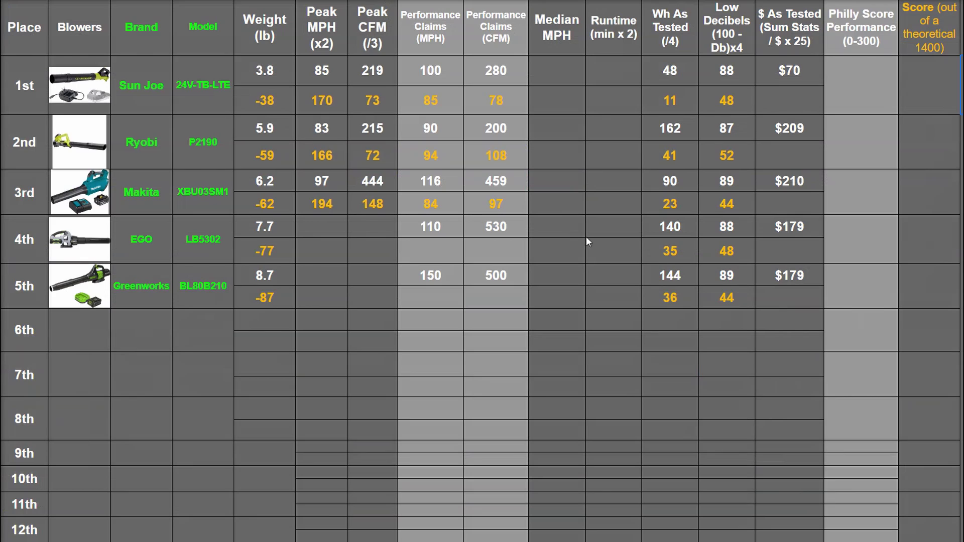
Compare EGO and Greenworks rows: 140 and 144 Wh, weights, and claimed 110 MPH, 530 and 500 CFM.
click(664, 231)
click(665, 274)
drag(609, 298, 610, 298)
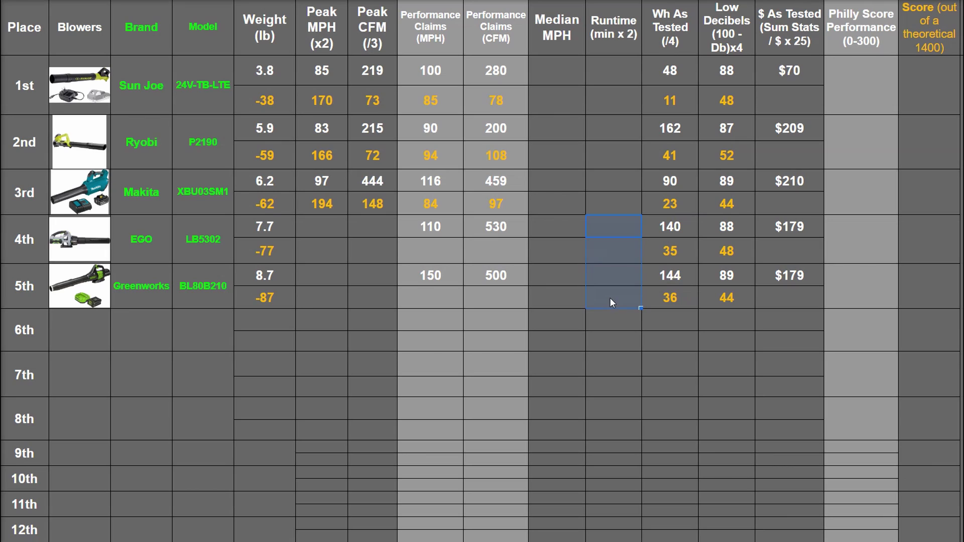
click(278, 229)
click(269, 293)
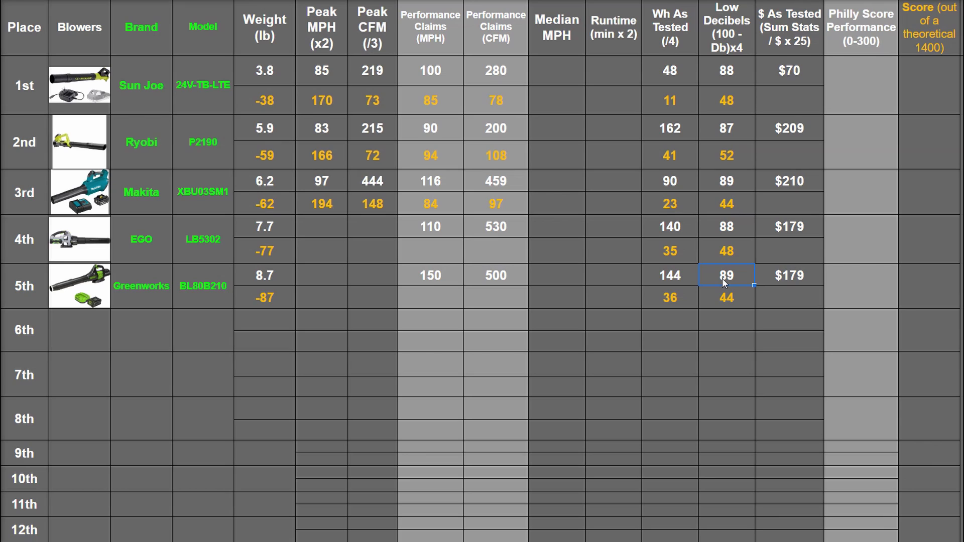
click(437, 231)
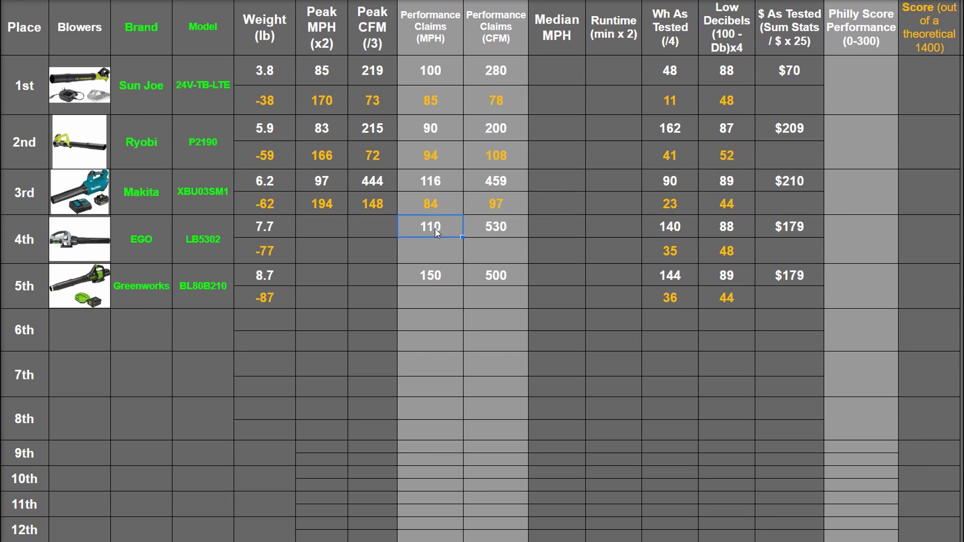
click(496, 227)
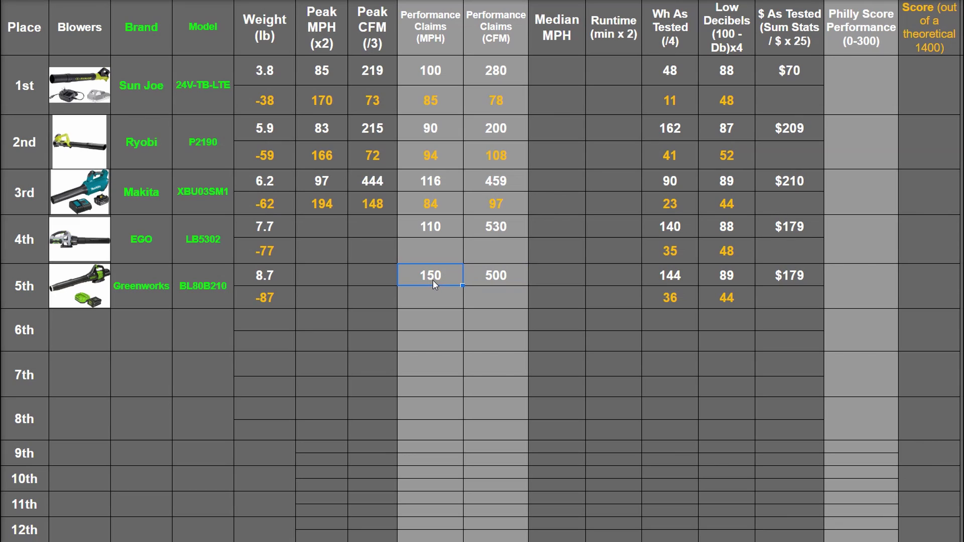
click(492, 269)
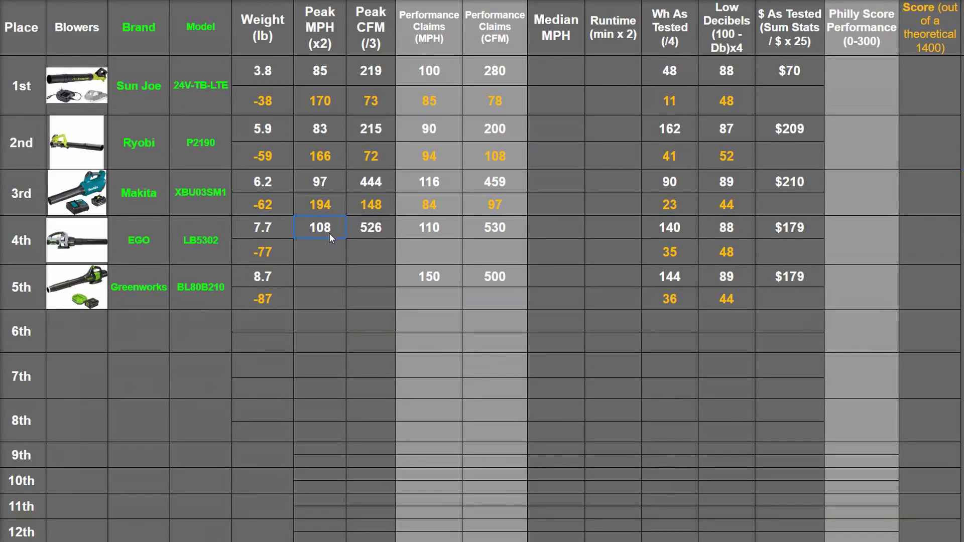
Paste EGO's scores 216, 175, 98 and 99 into its empty orange score cells.
click(370, 236)
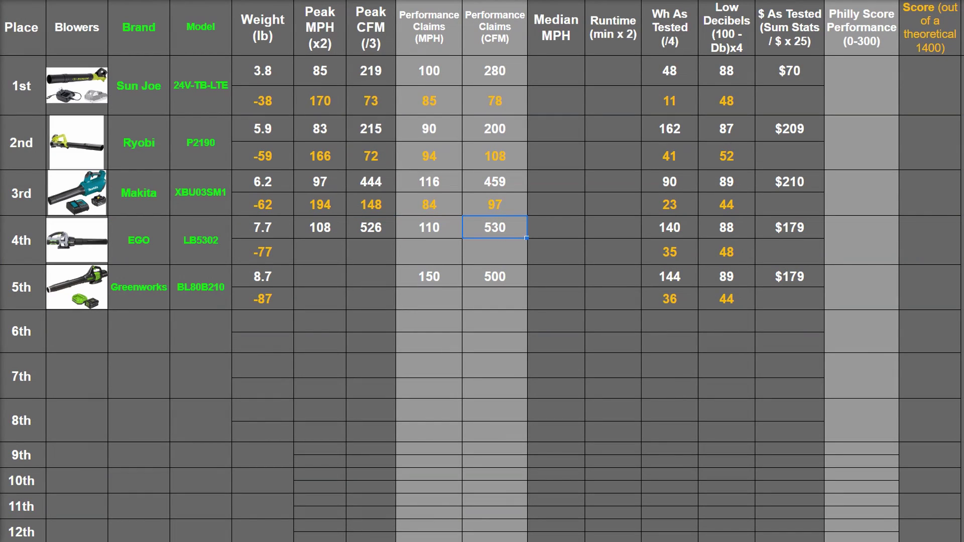
click(962, 240)
click(320, 252)
text(216)
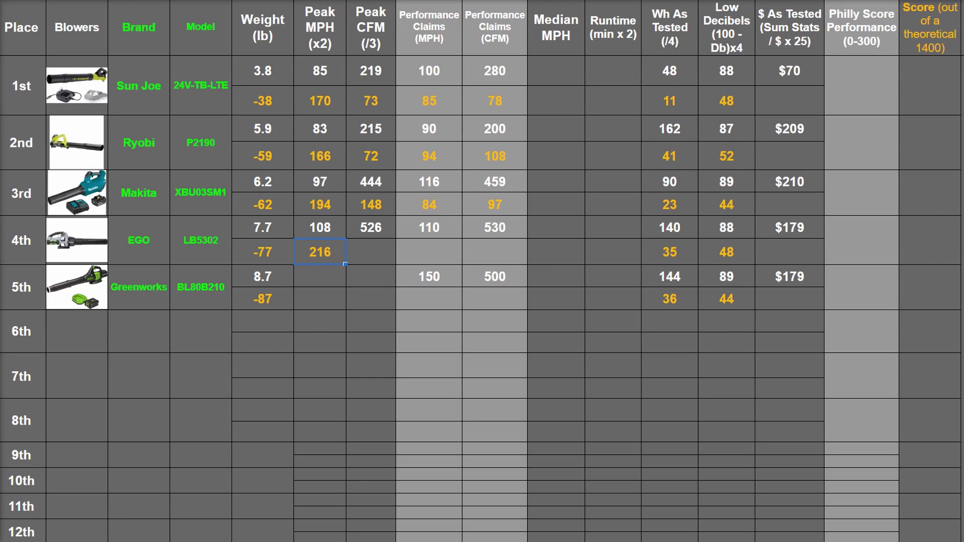
click(371, 252)
text(175)
click(429, 253)
text(98)
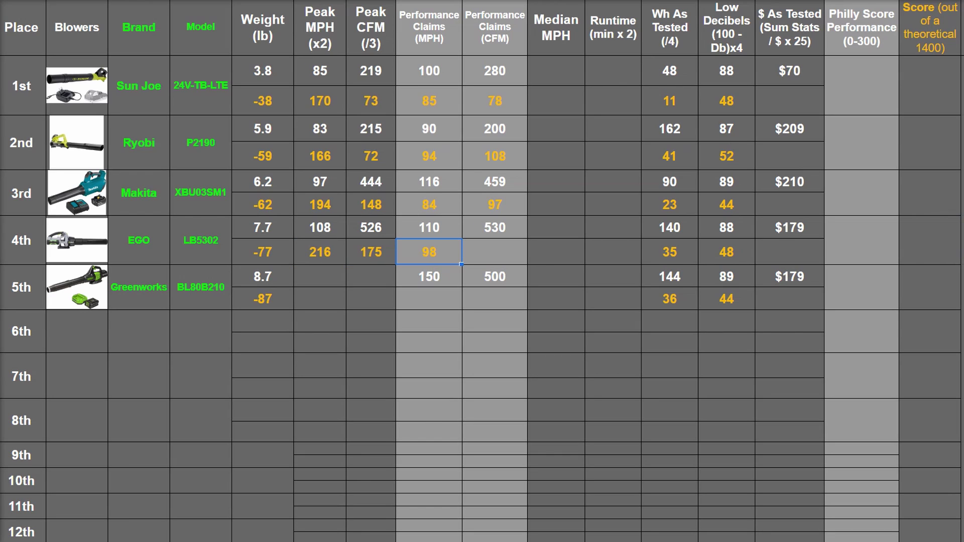
click(495, 253)
text(99)
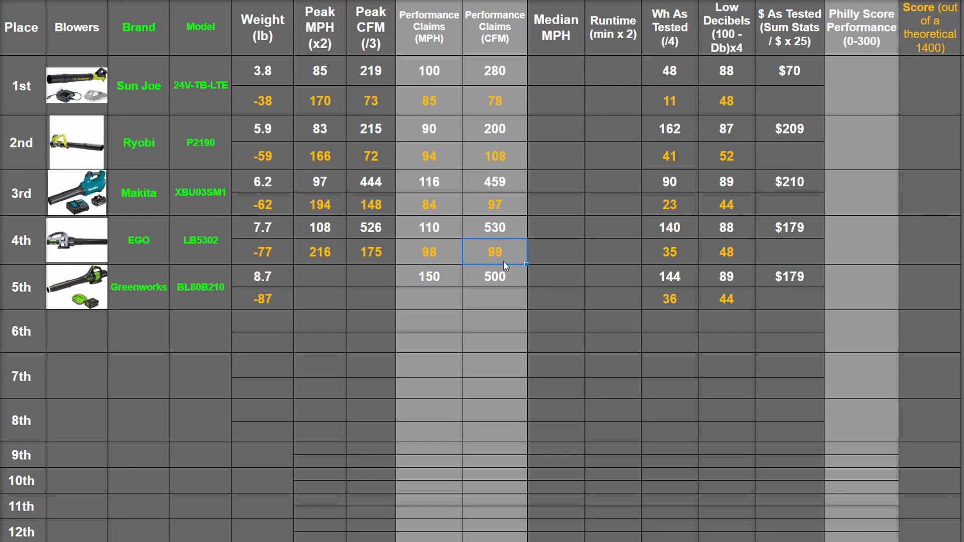
Check the formula behind the 98 score and review Greenworks' claimed 150 MPH and 500 CFM.
click(431, 259)
click(483, 257)
click(446, 256)
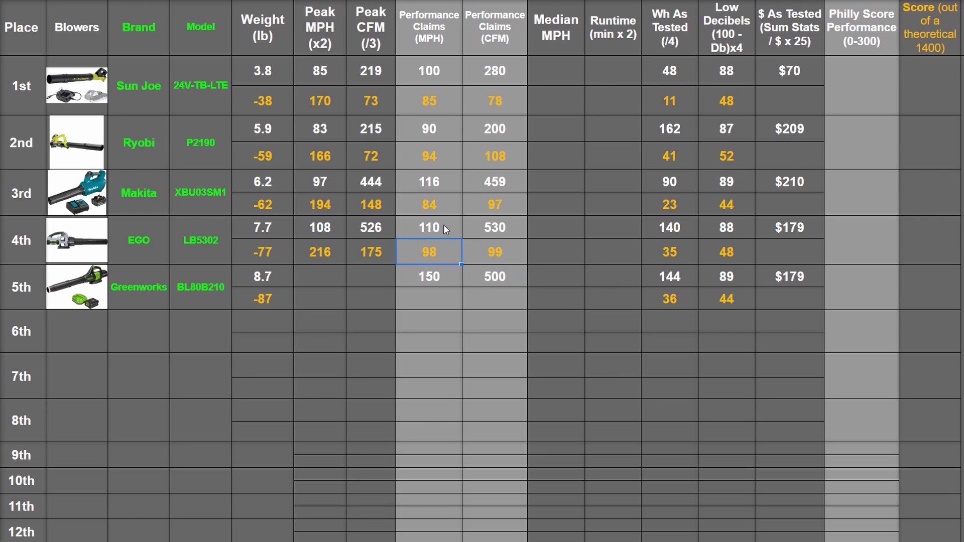
click(444, 226)
click(501, 245)
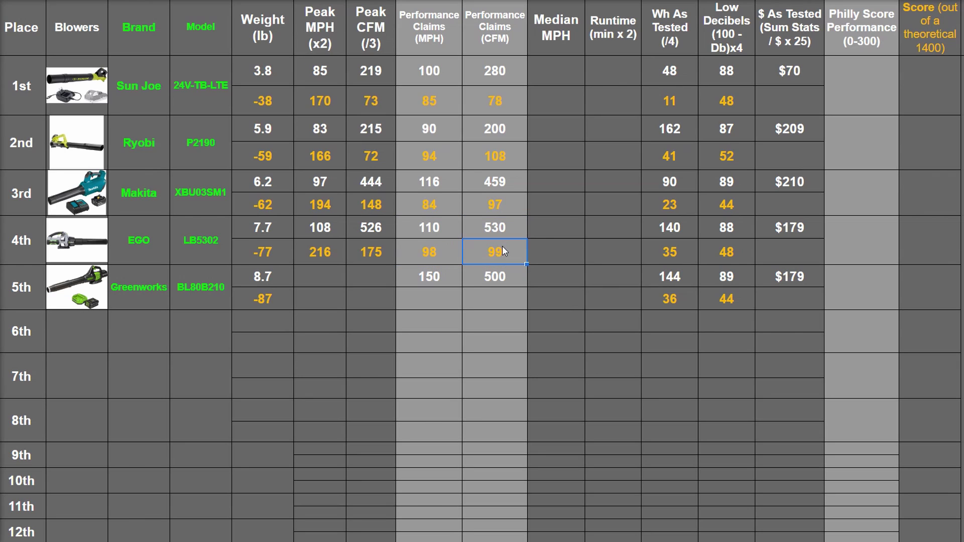
click(436, 280)
click(502, 280)
click(163, 295)
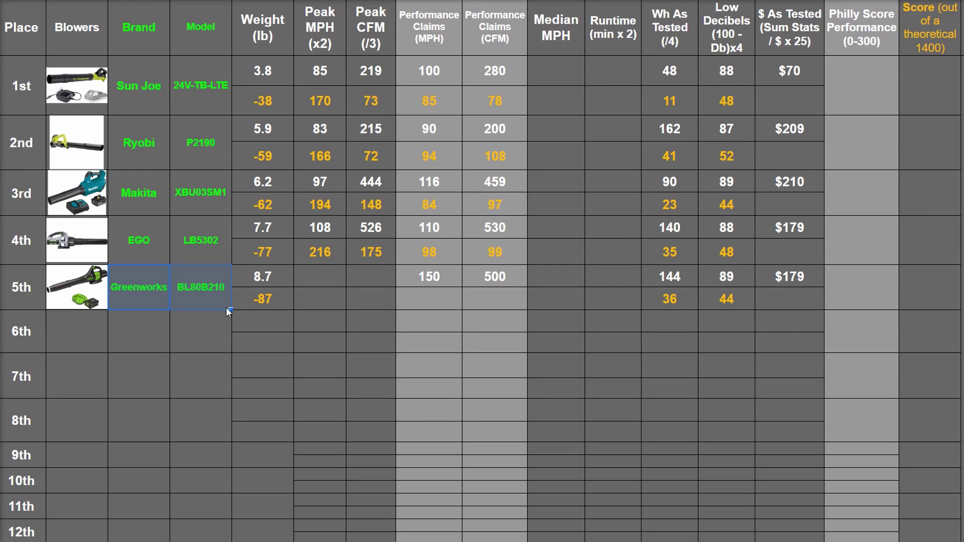
click(475, 275)
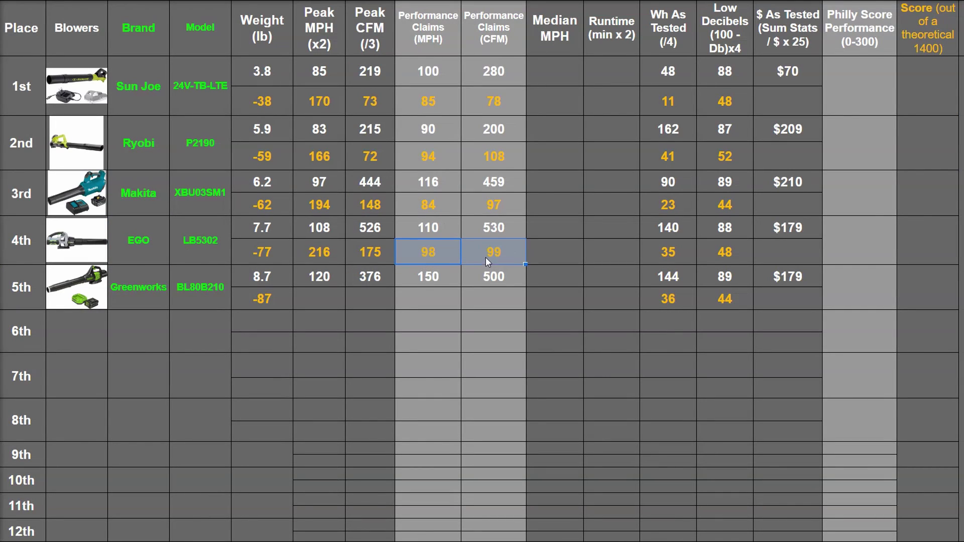
Fill Greenworks' score row: Peak MPH 240, Peak CFM 125, MPH claims 80, CFM claims 75.
click(331, 304)
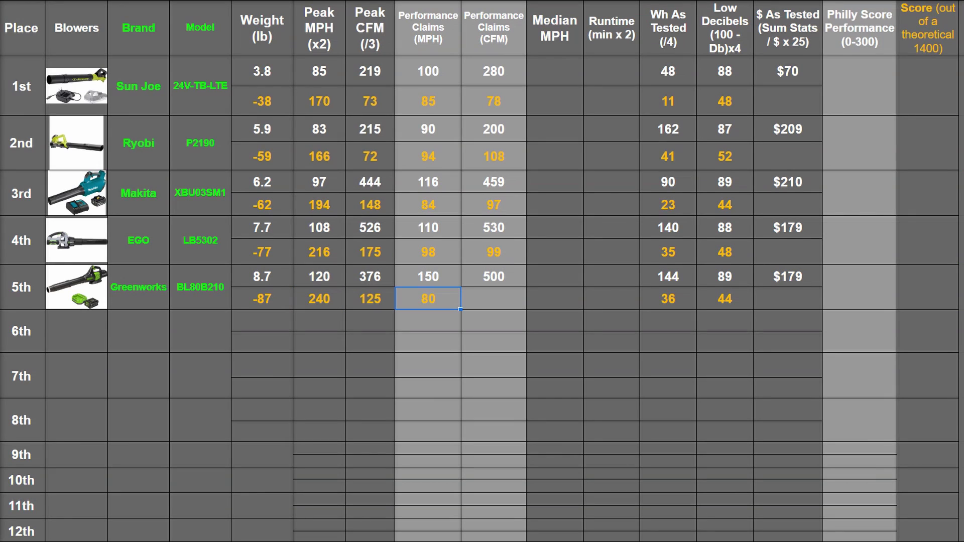
key(Right)
text(75)
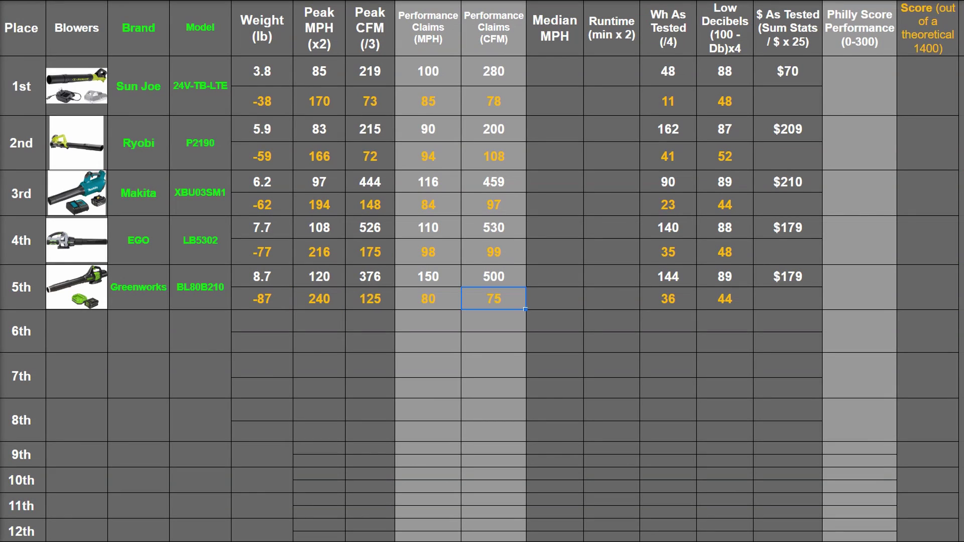
click(486, 303)
click(438, 302)
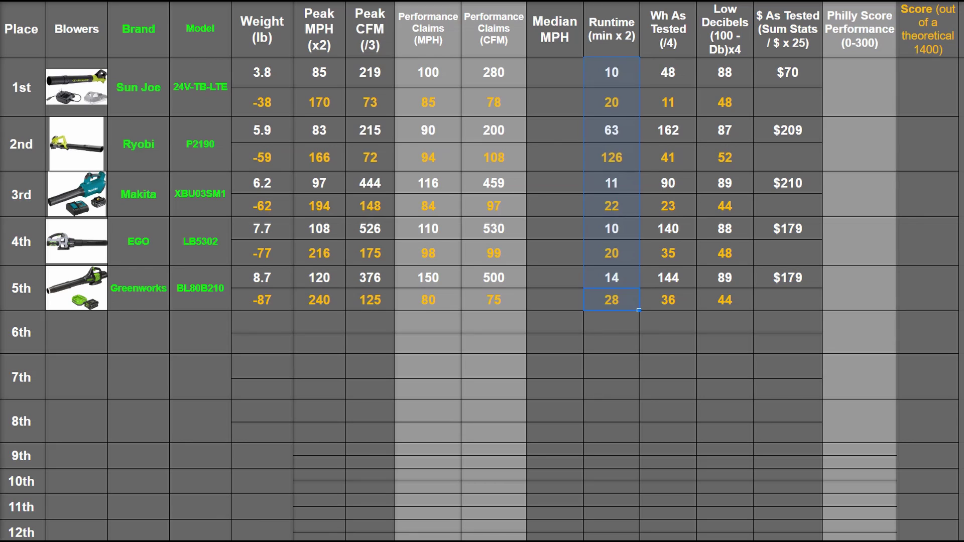
Check Ryobi's runtime of 63 minutes and its doubled runtime score of 126.
click(615, 159)
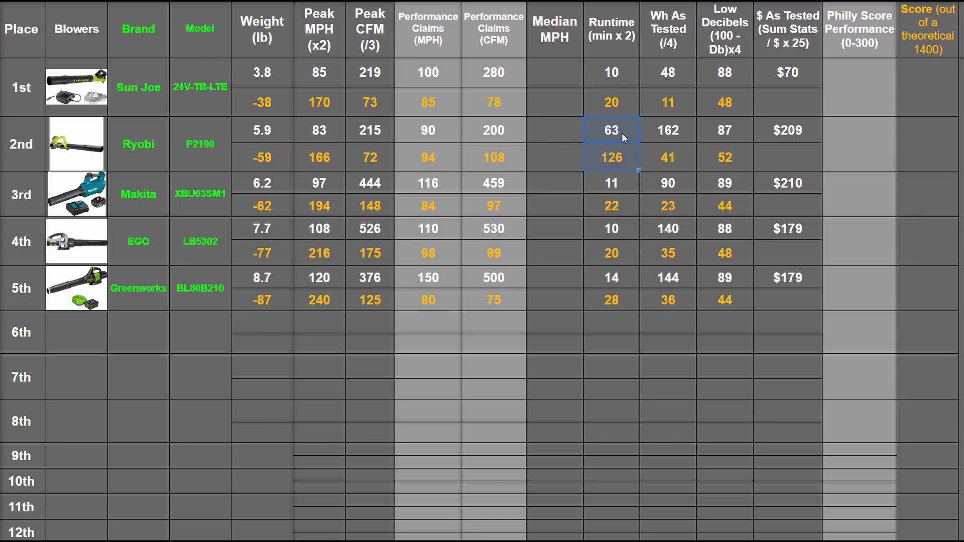
click(622, 133)
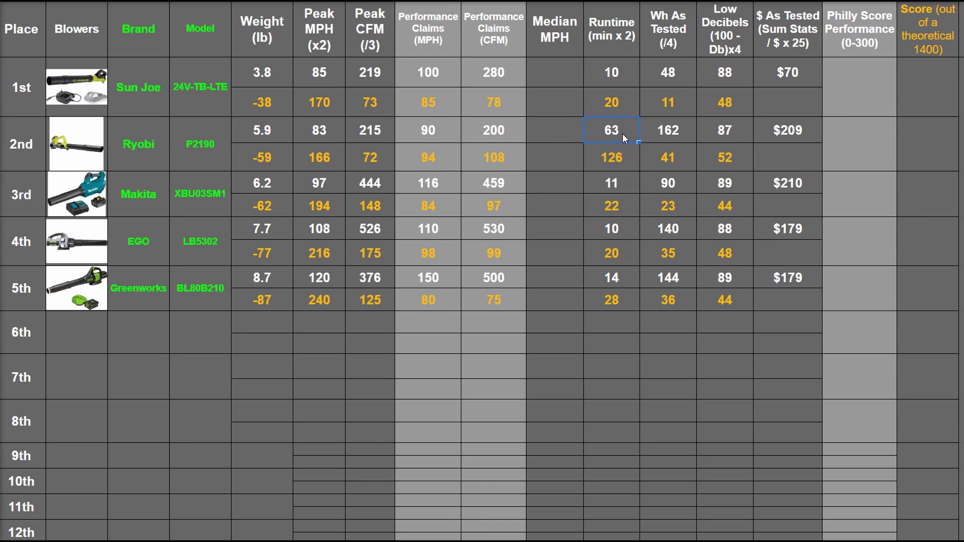
click(556, 48)
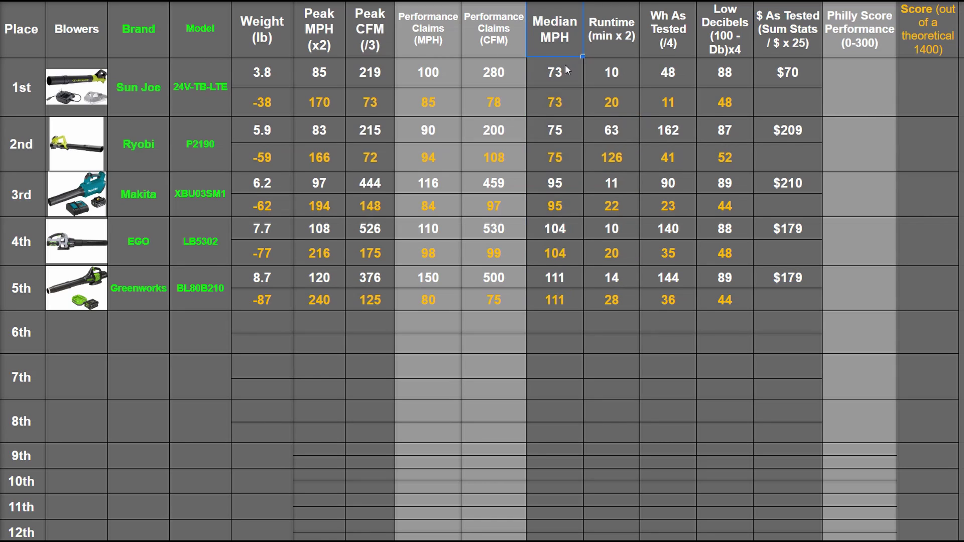
Review the Median MPH values, from Sun Joe's 73 down to Greenworks' 111.
click(567, 71)
click(562, 187)
click(561, 235)
click(773, 40)
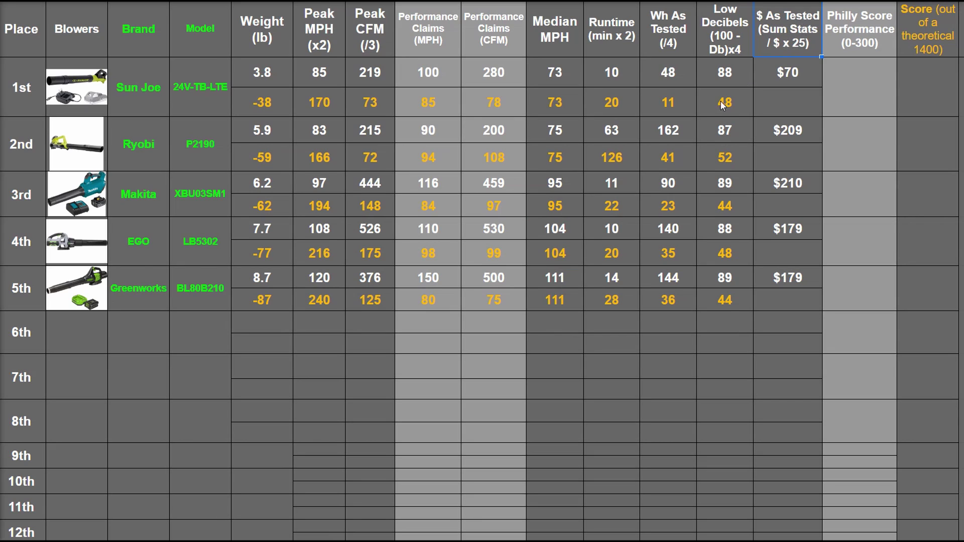
drag(723, 104, 426, 103)
Enter the =SUM(stats)/price*25 value scores for Sun Joe (186) and Ryobi (81).
drag(275, 105, 276, 105)
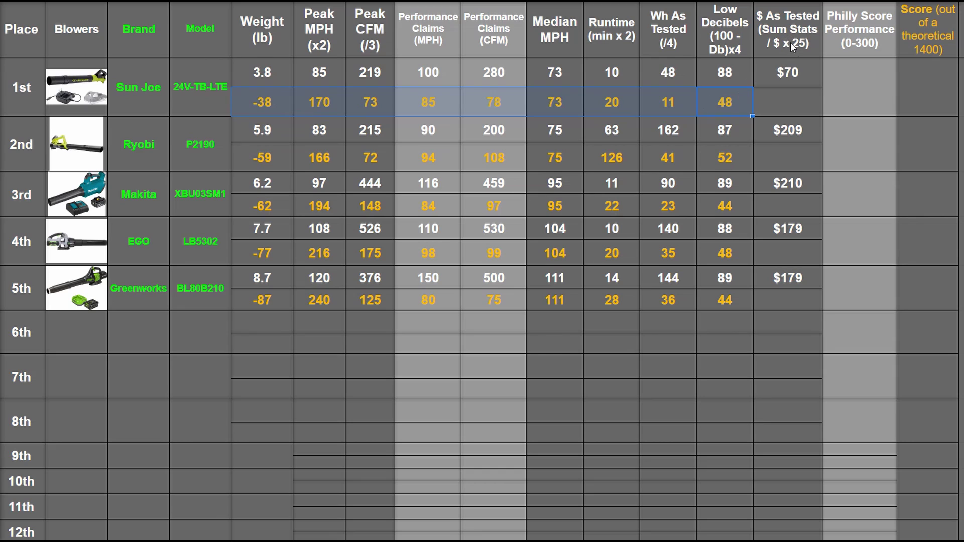
click(792, 103)
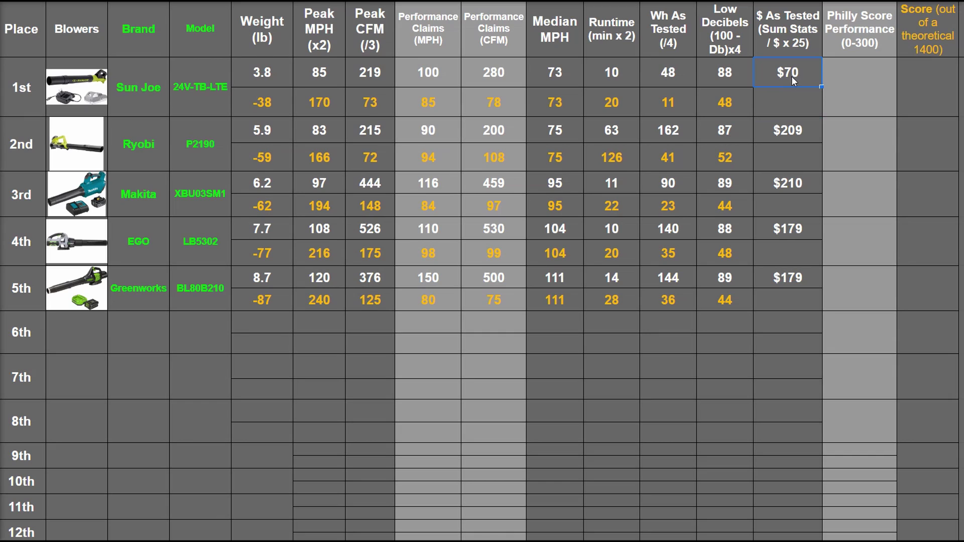
key(Return)
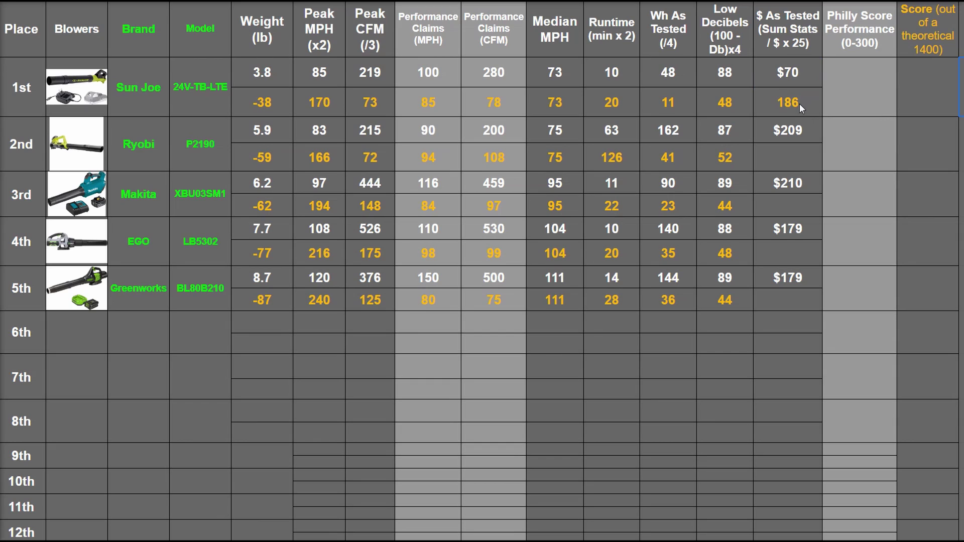
click(794, 79)
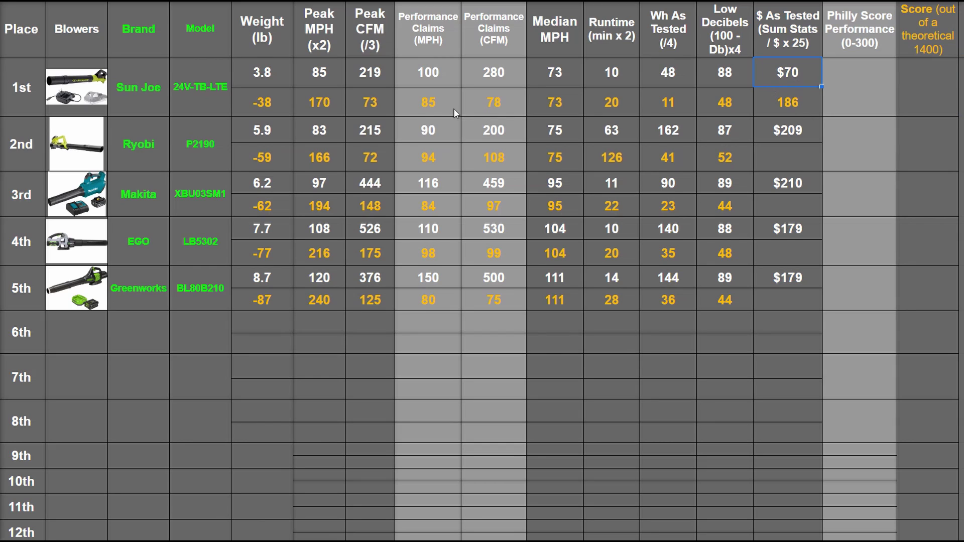
click(475, 102)
drag(370, 108, 319, 106)
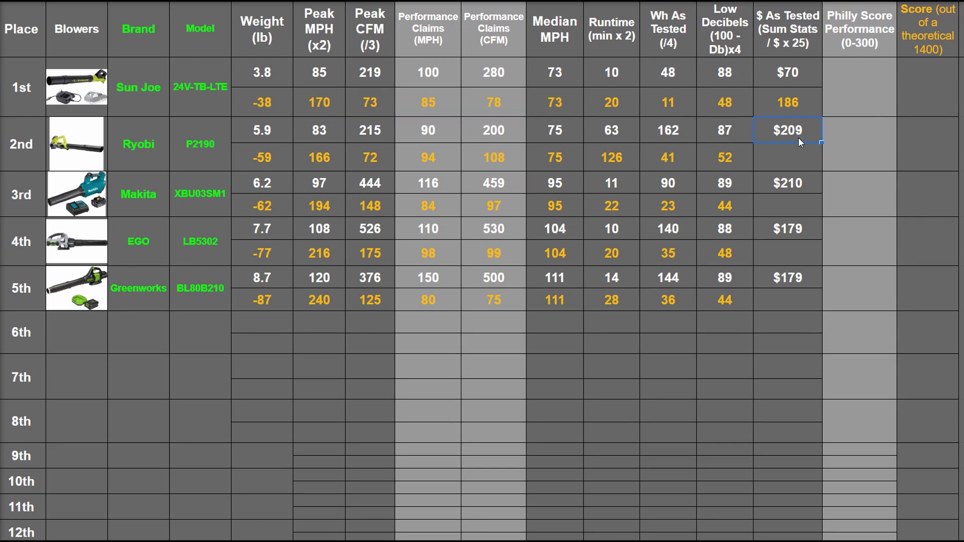
click(670, 133)
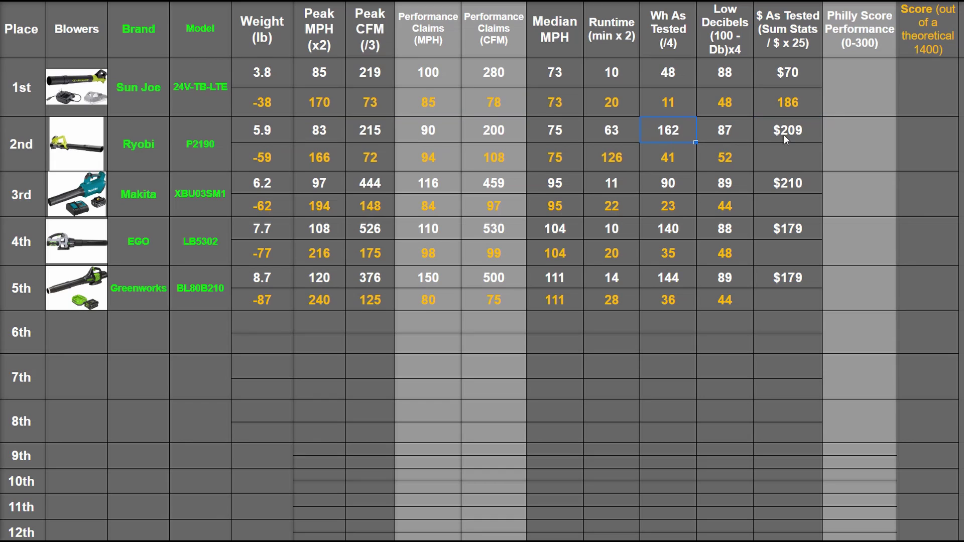
key(Return)
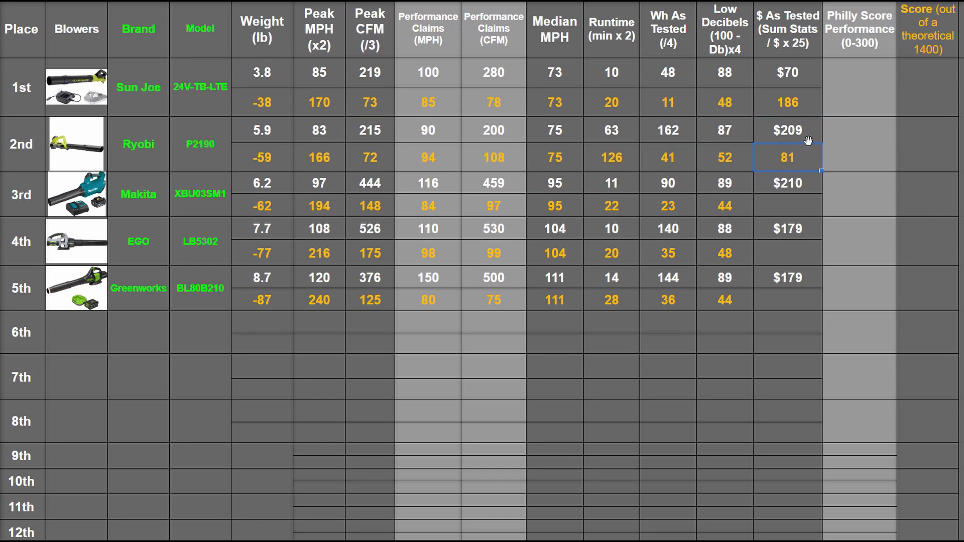
Copy the value-score formula down for Makita (77), EGO (100) and Greenworks (91).
click(798, 189)
key(Down)
text(77)
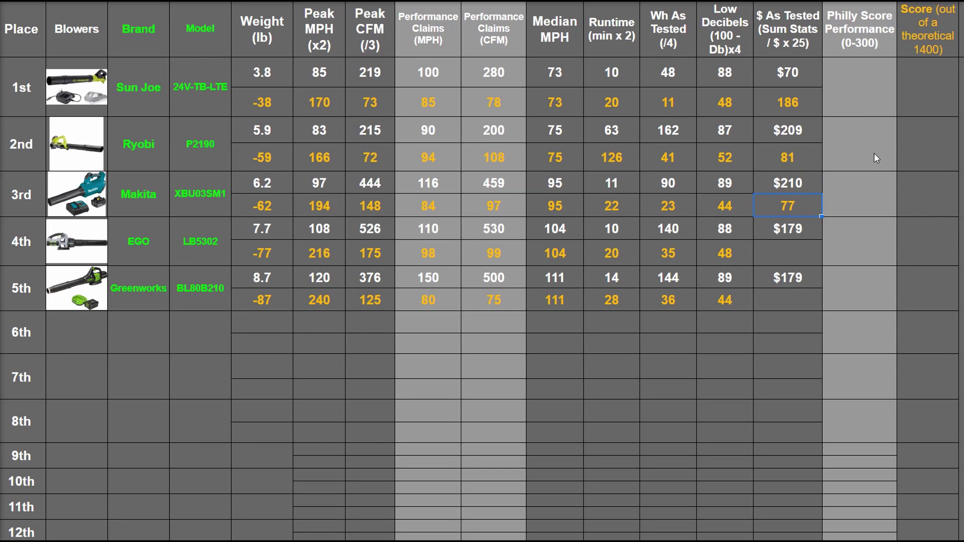
click(615, 201)
key(Up)
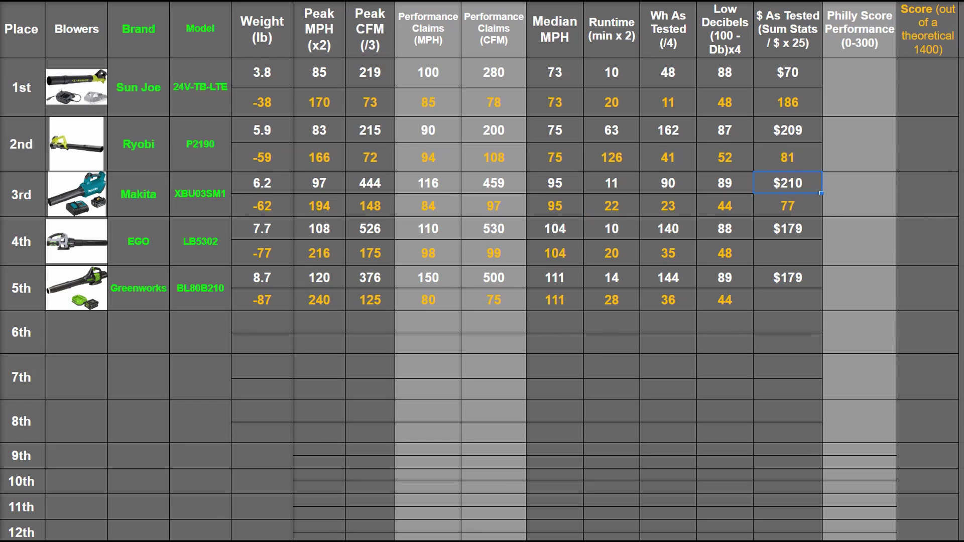
key(Down)
key(Down)
key(Down)
text(100)
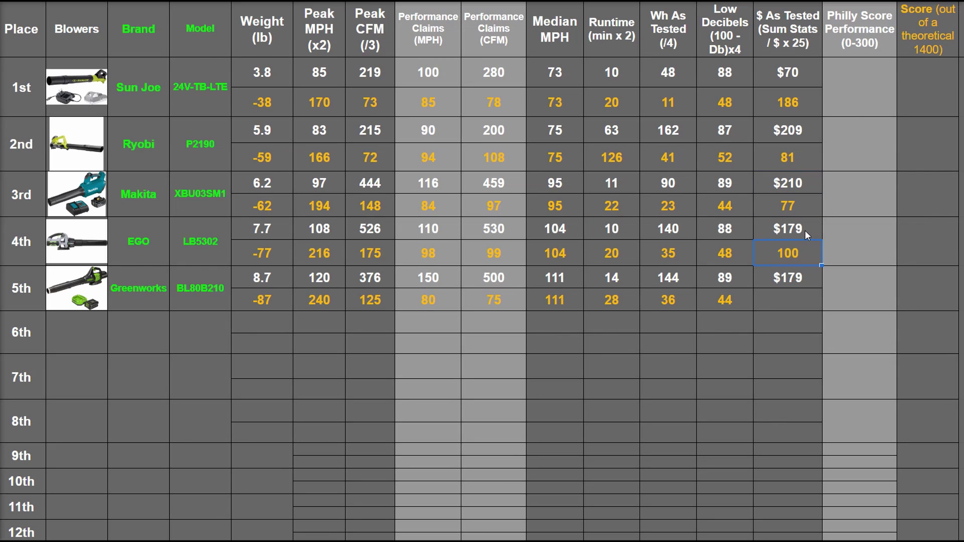
key(Down)
key(Down)
text(91)
click(789, 281)
click(789, 236)
Enter Philly Score Performance: Sun Joe 180, Ryobi 200, Makita 235, EGO 250, Greenworks 260.
drag(859, 38, 854, 303)
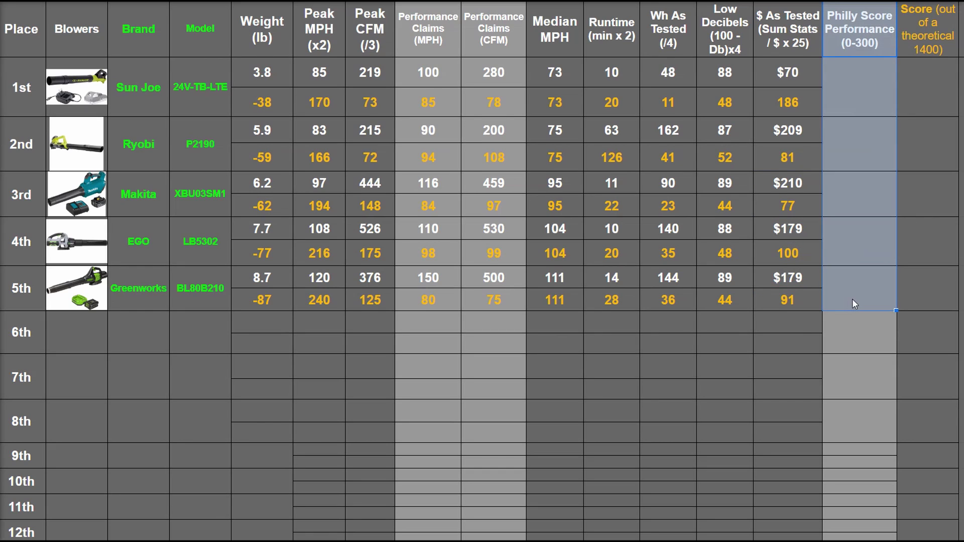
key(Down)
key(Down)
key(Down)
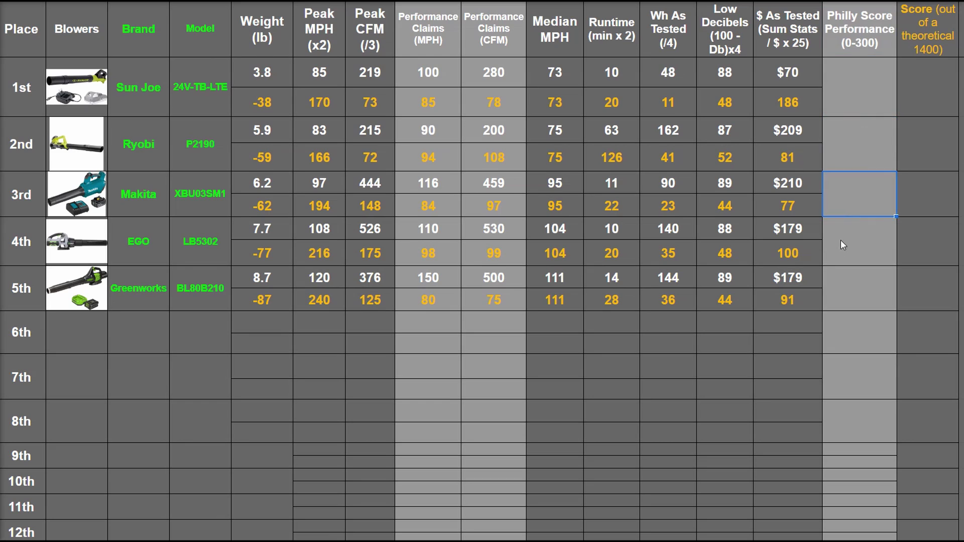
key(Down)
key(Down)
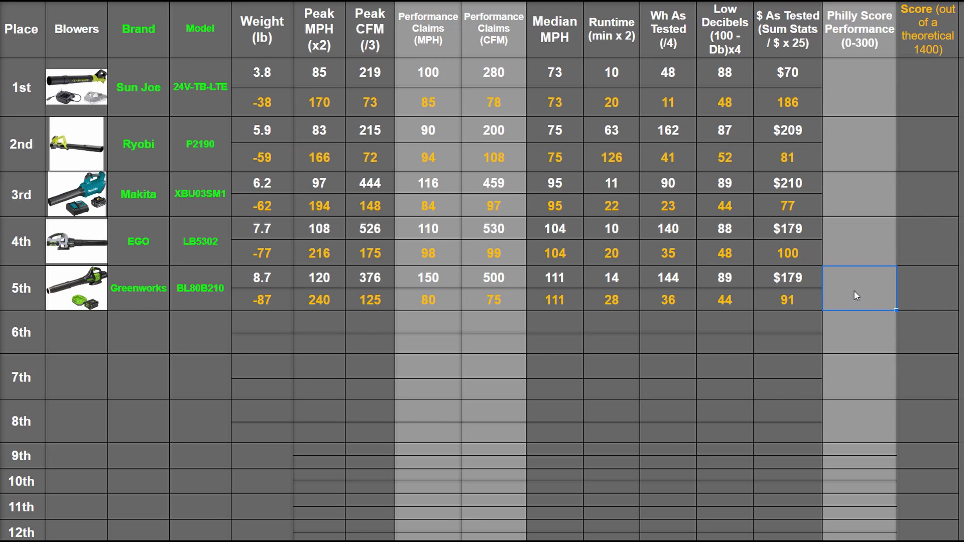
key(ctrl+z)
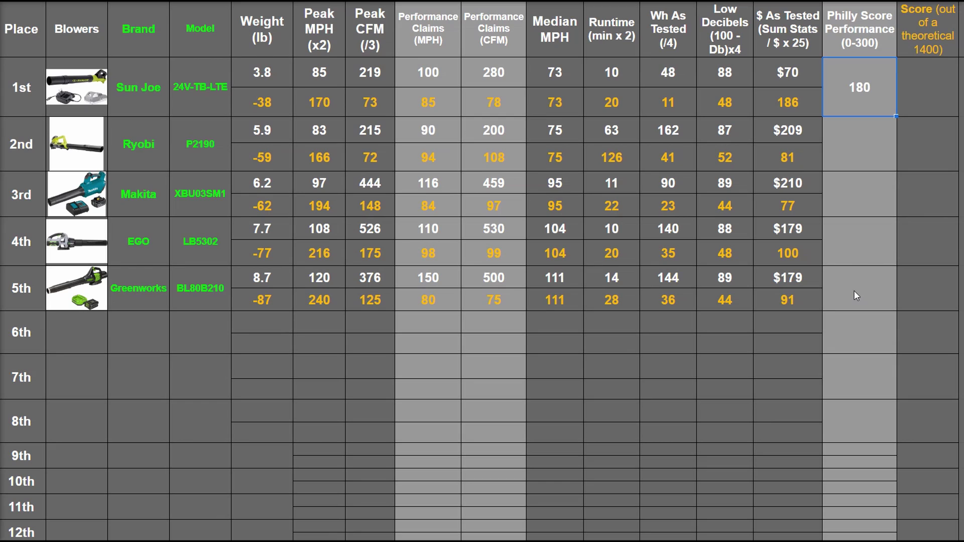
key(ctrl+z)
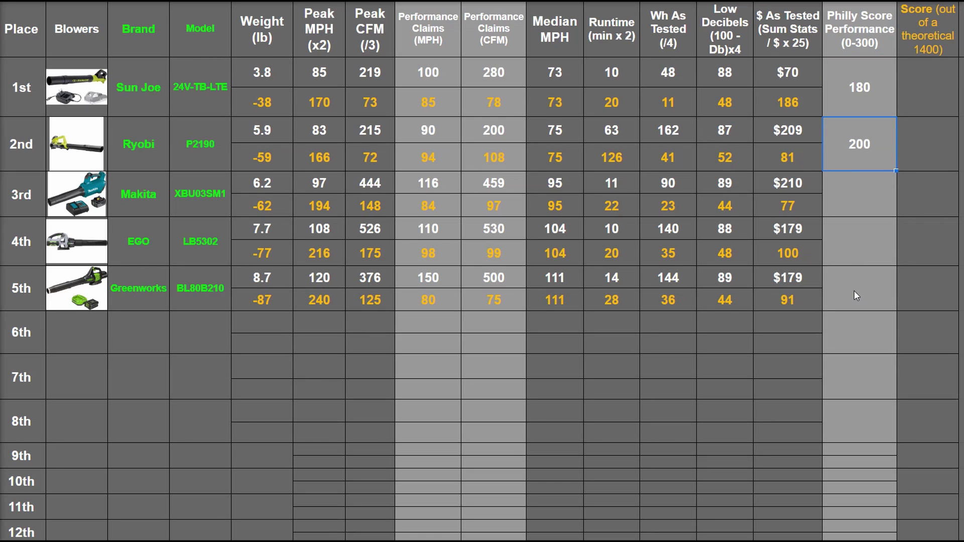
key(ctrl+z)
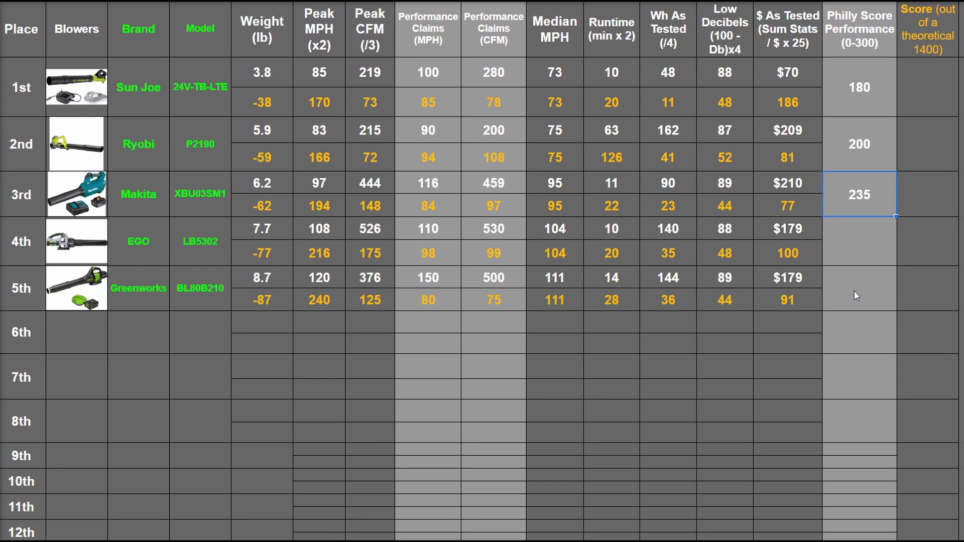
key(ctrl+z)
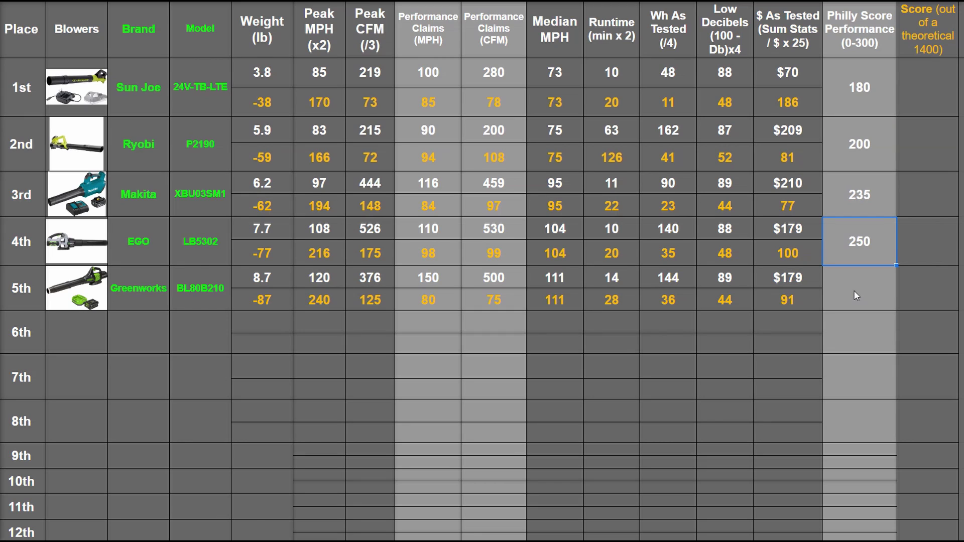
key(ctrl+y)
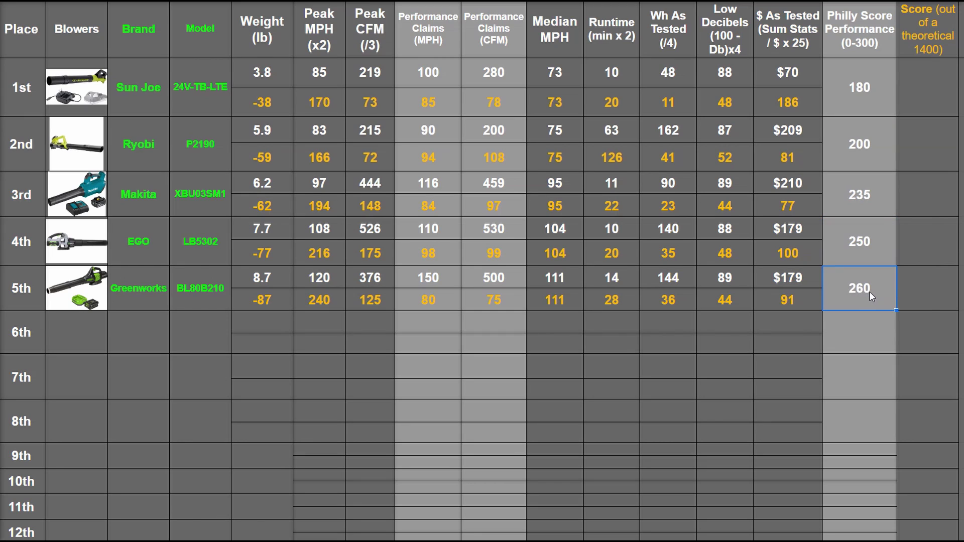
click(418, 301)
click(481, 301)
click(493, 250)
click(438, 246)
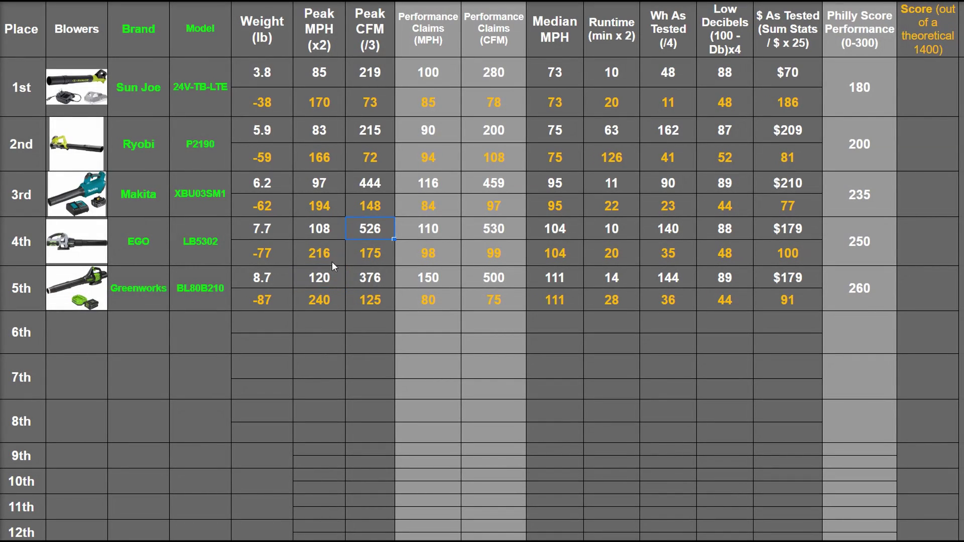
click(331, 278)
click(328, 233)
click(367, 282)
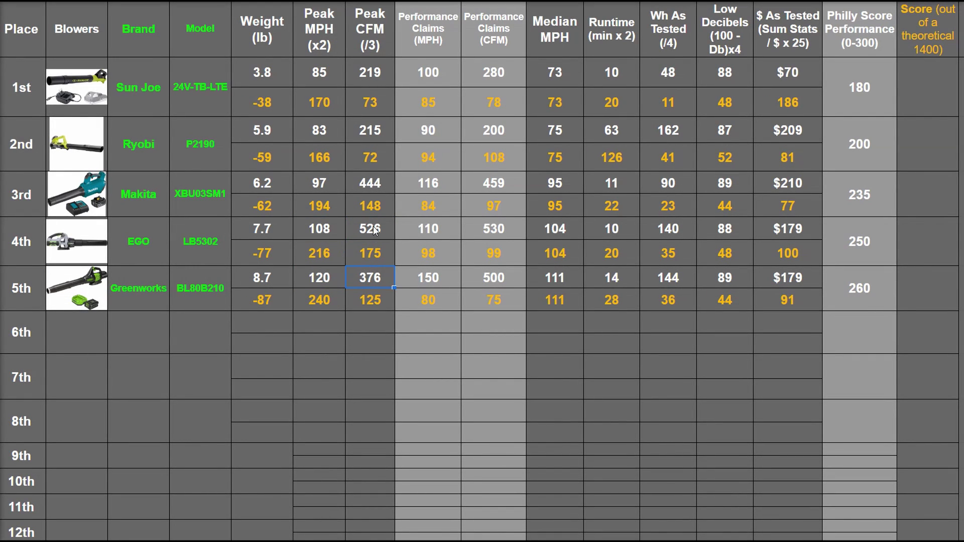
click(375, 230)
click(328, 281)
click(961, 288)
Enter total Scores: Sun Joe 886, Ryobi 954, Makita 957, EGO 1068, Greenworks 1003.
click(928, 87)
text(886)
click(928, 144)
text(954)
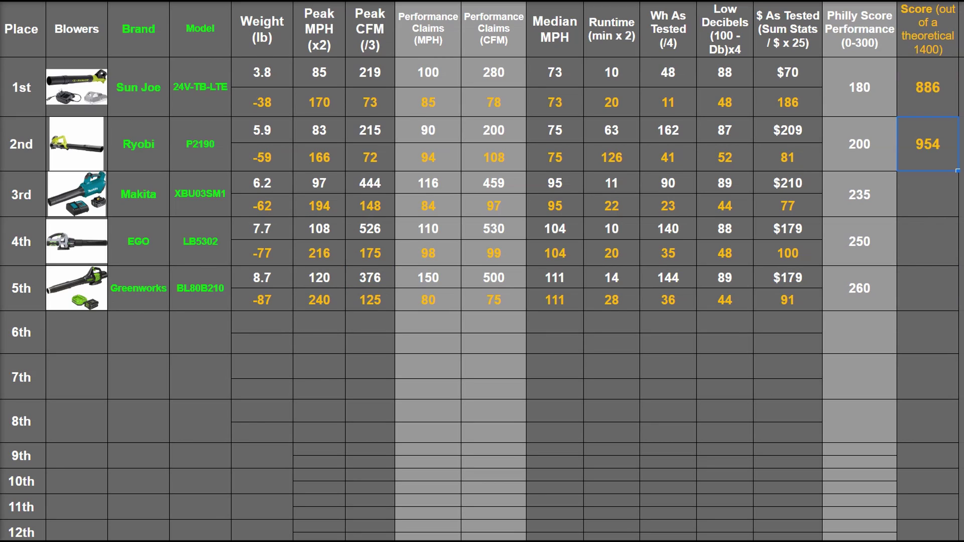
click(929, 194)
text(957)
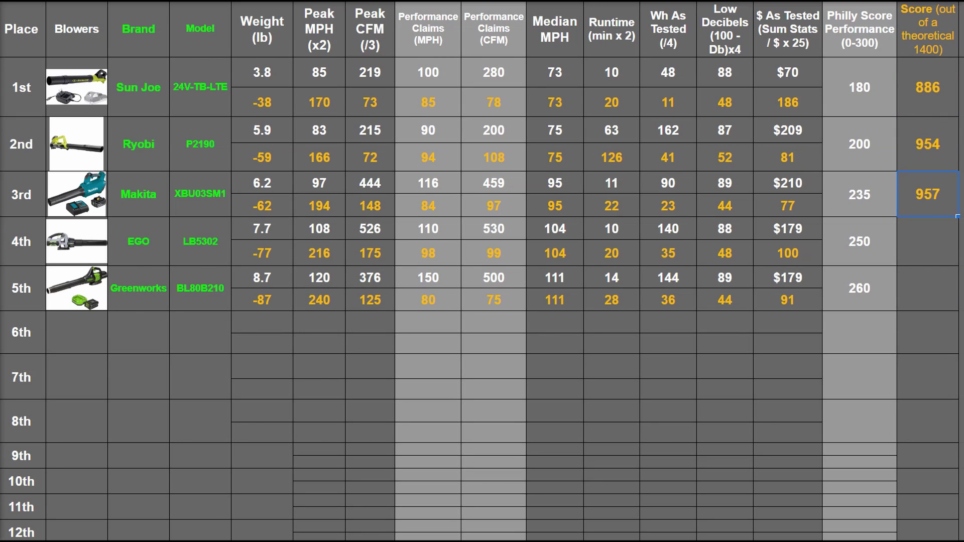
click(928, 241)
text(1068)
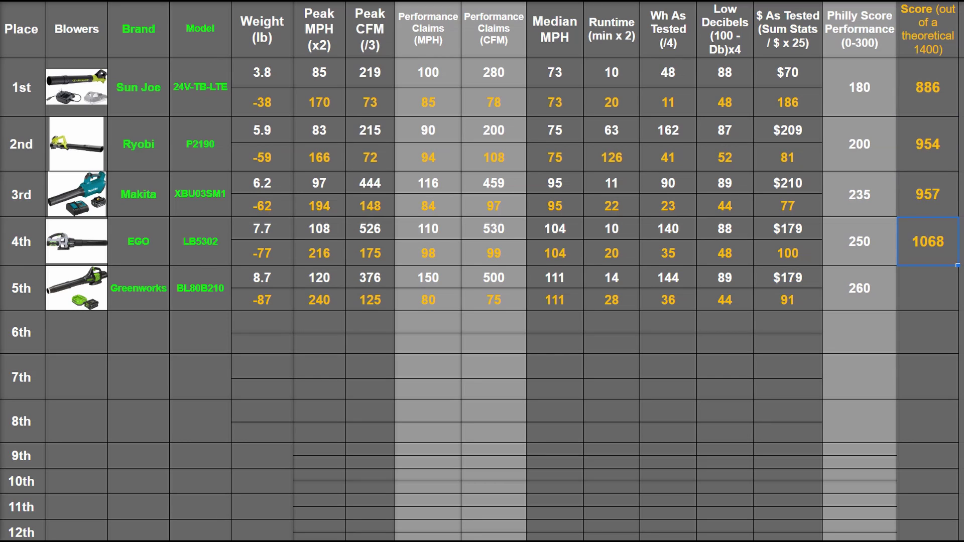
click(928, 289)
text(1003)
Sort the rows by Score descending, putting EGO's 1068 first and Sun Joe's 886 last.
click(961, 481)
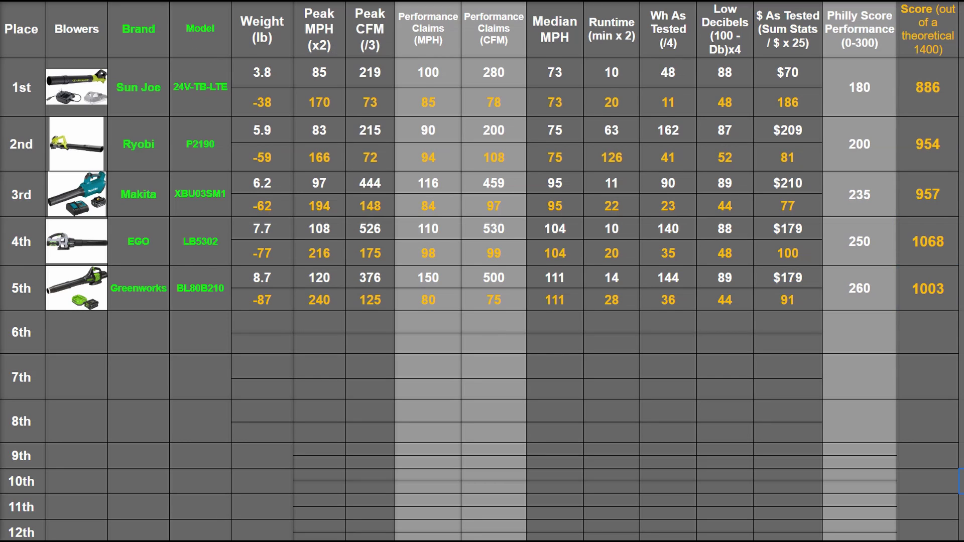
drag(48, 96, 925, 100)
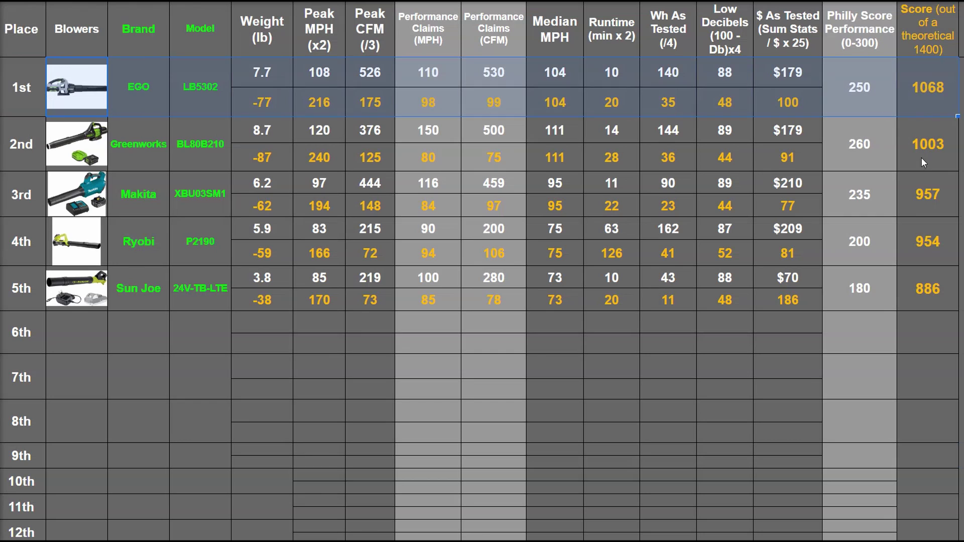
click(922, 153)
click(928, 199)
click(928, 244)
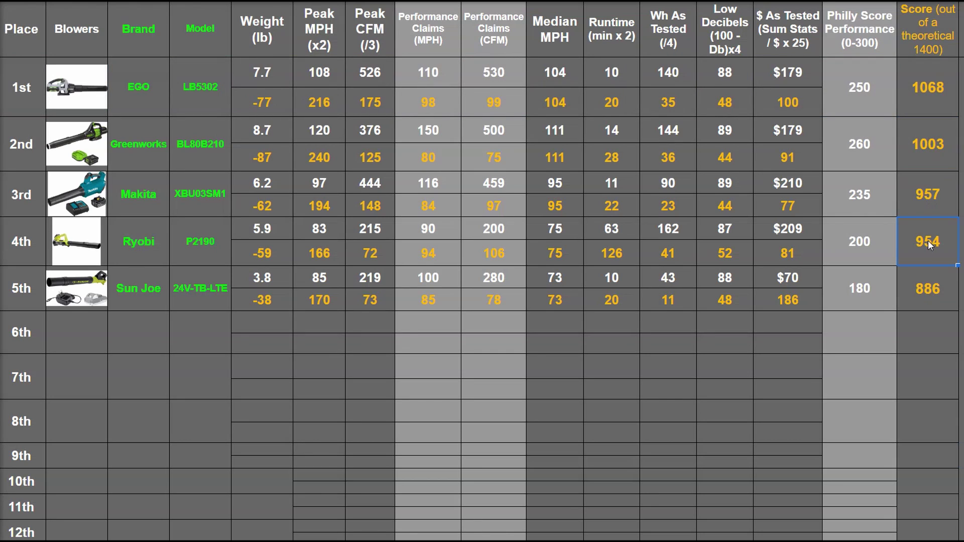
click(935, 290)
drag(126, 295, 132, 248)
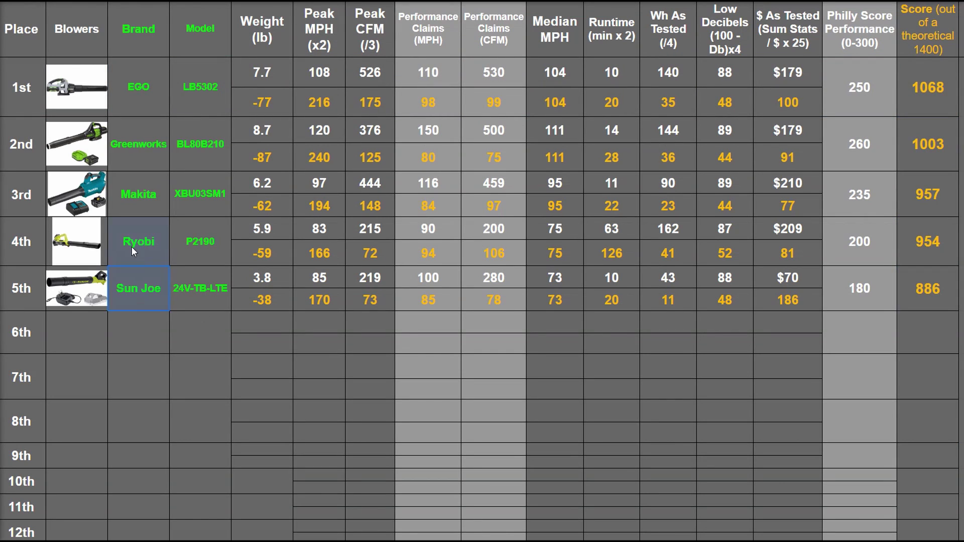
drag(144, 134, 211, 143)
click(141, 105)
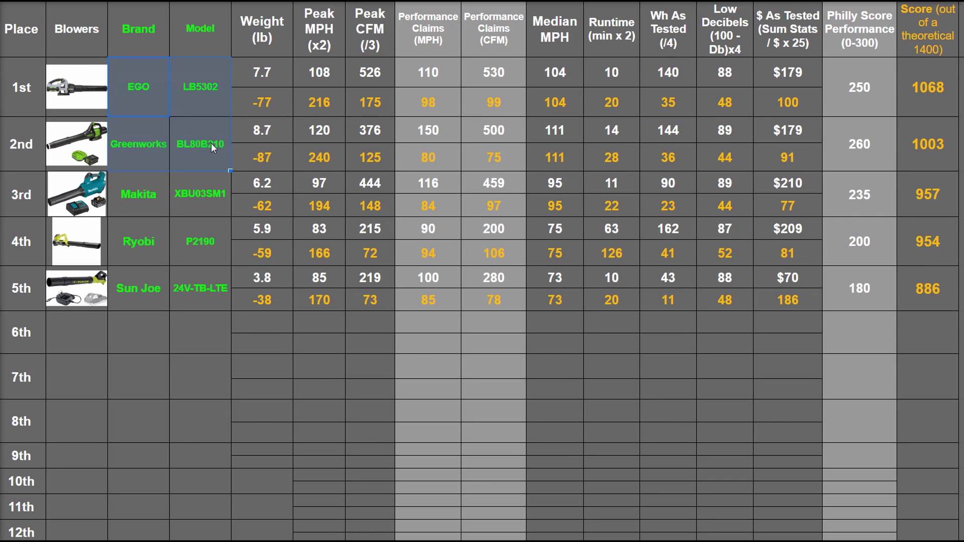
drag(431, 76, 497, 77)
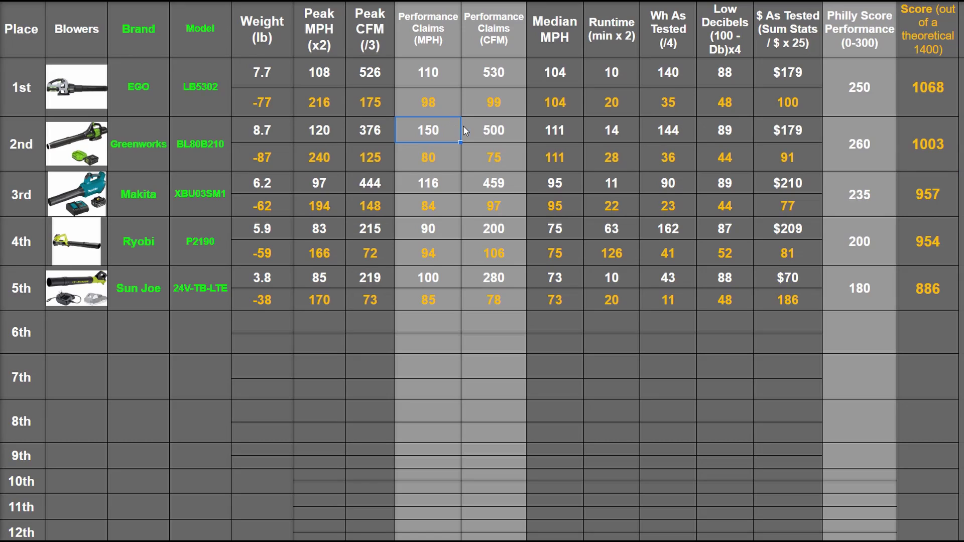
ctrl+click(342, 130)
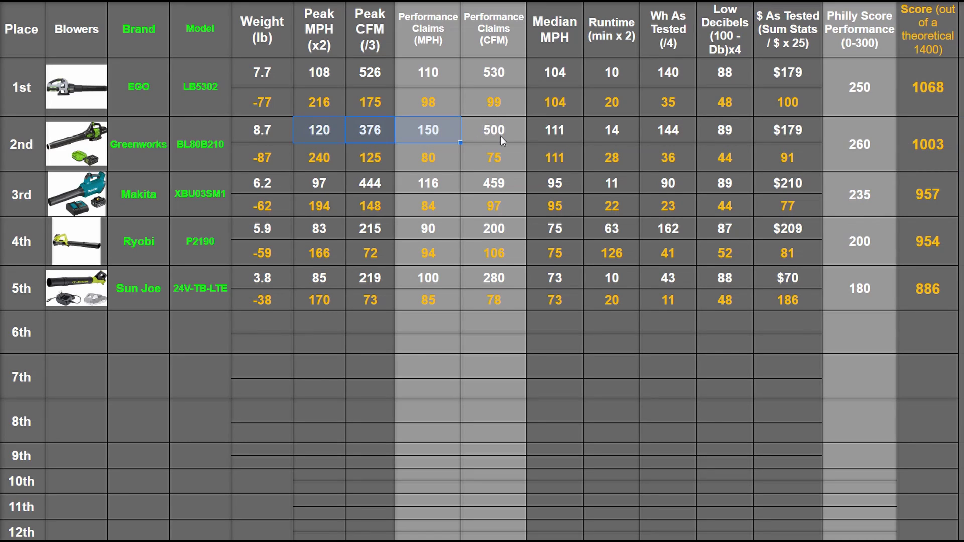
click(410, 75)
ctrl+click(343, 75)
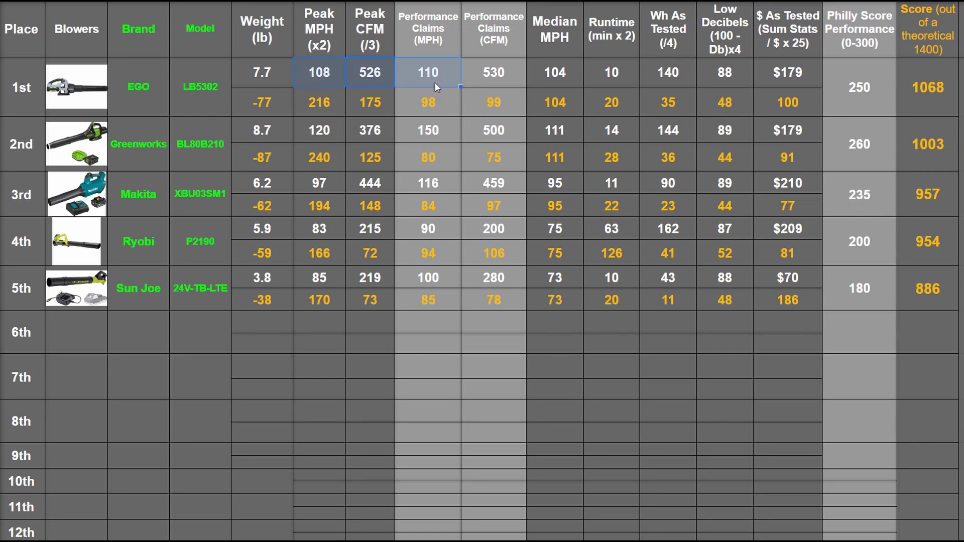
ctrl+click(507, 78)
drag(474, 94, 395, 115)
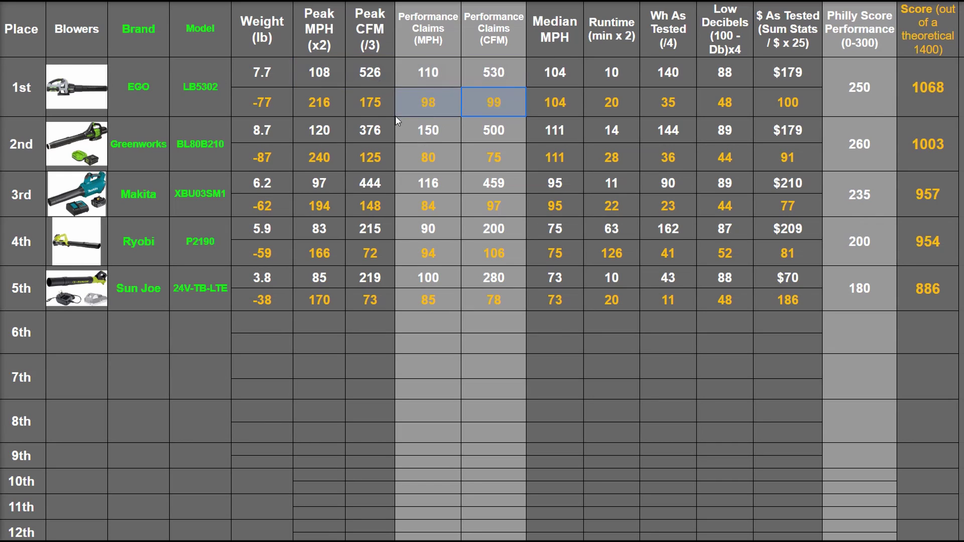
drag(318, 115, 314, 115)
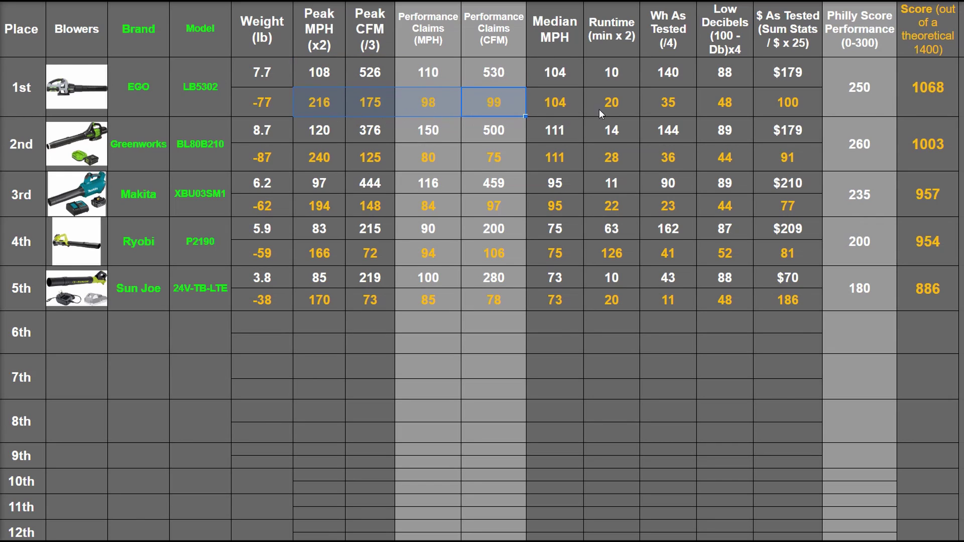
click(614, 108)
drag(617, 172, 617, 168)
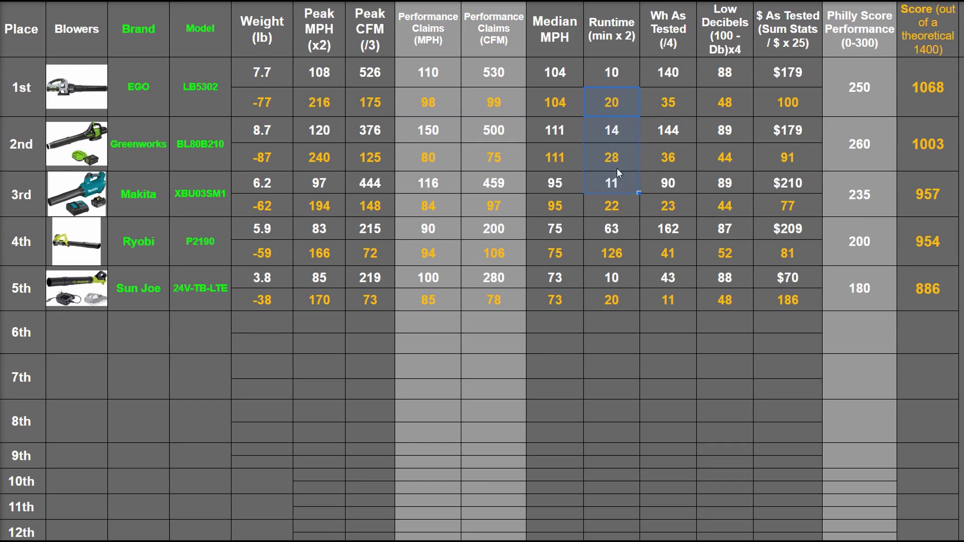
drag(713, 81, 723, 163)
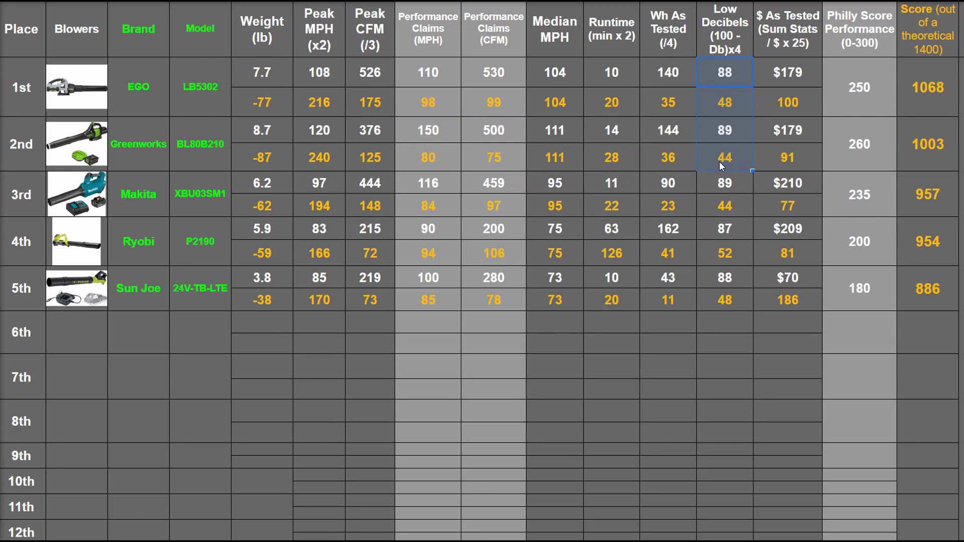
click(920, 145)
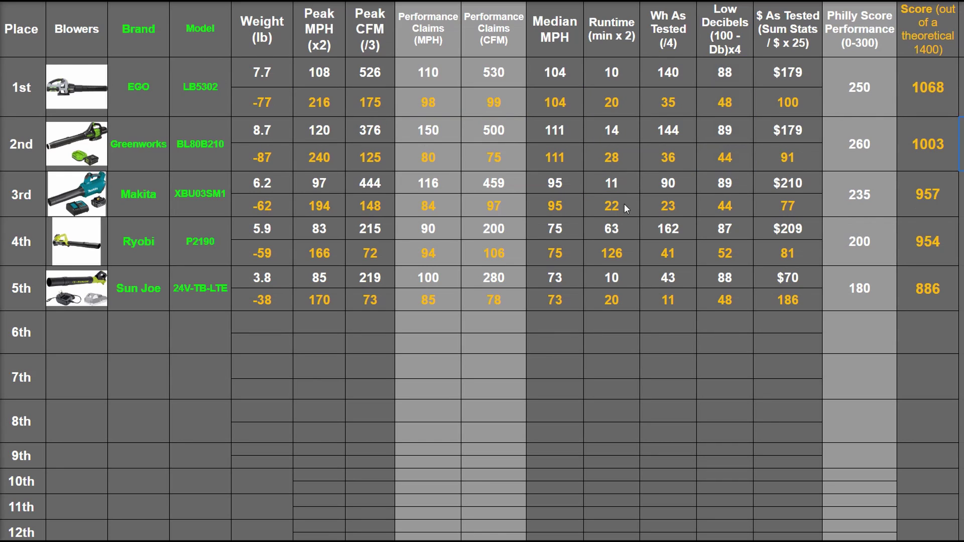
drag(322, 183, 615, 208)
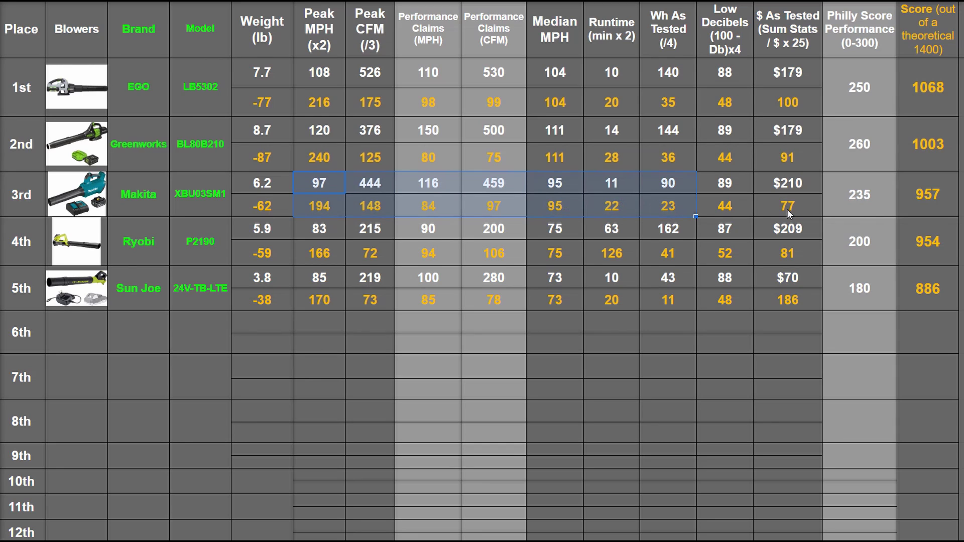
click(735, 189)
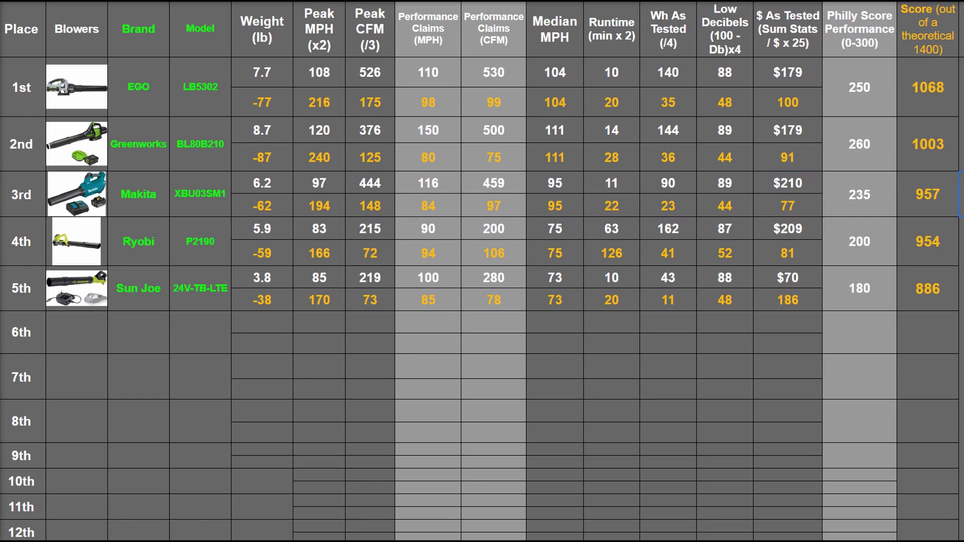